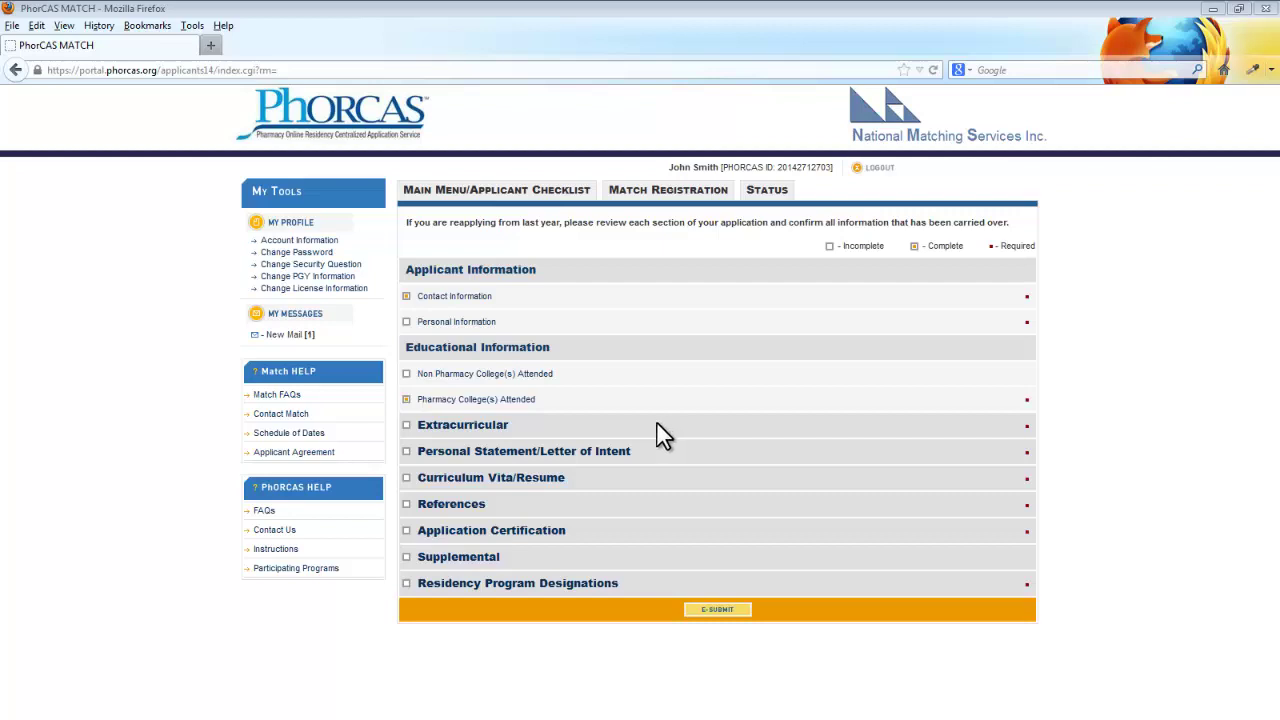
Review the account information details, then bring up the Change Password form.
click(318, 241)
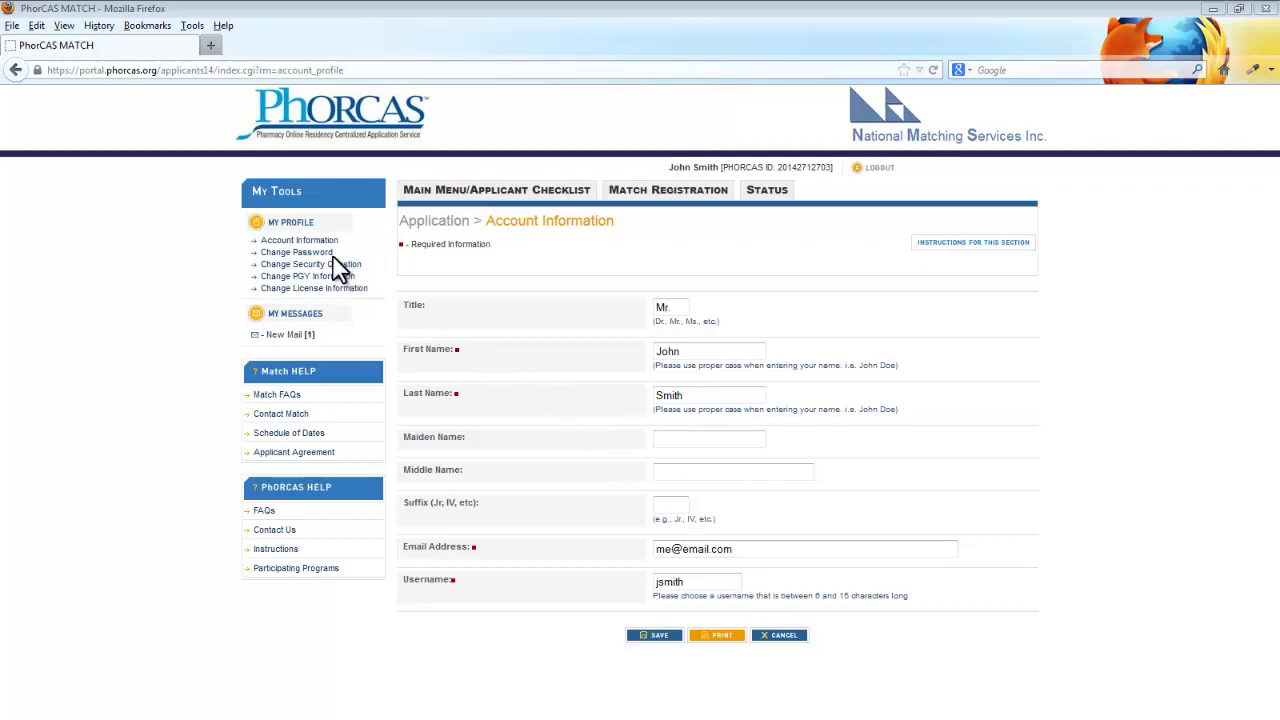
click(300, 253)
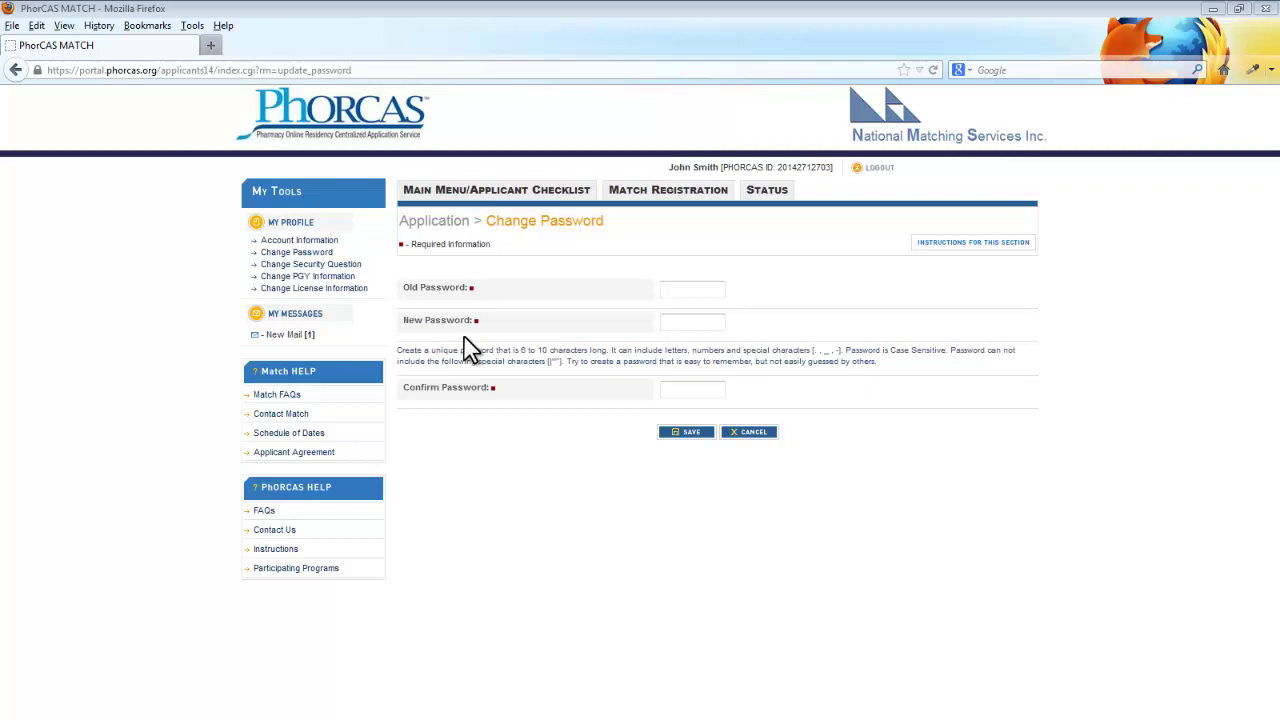
Check the security question settings, then view the program year information showing PGY 1.
click(362, 266)
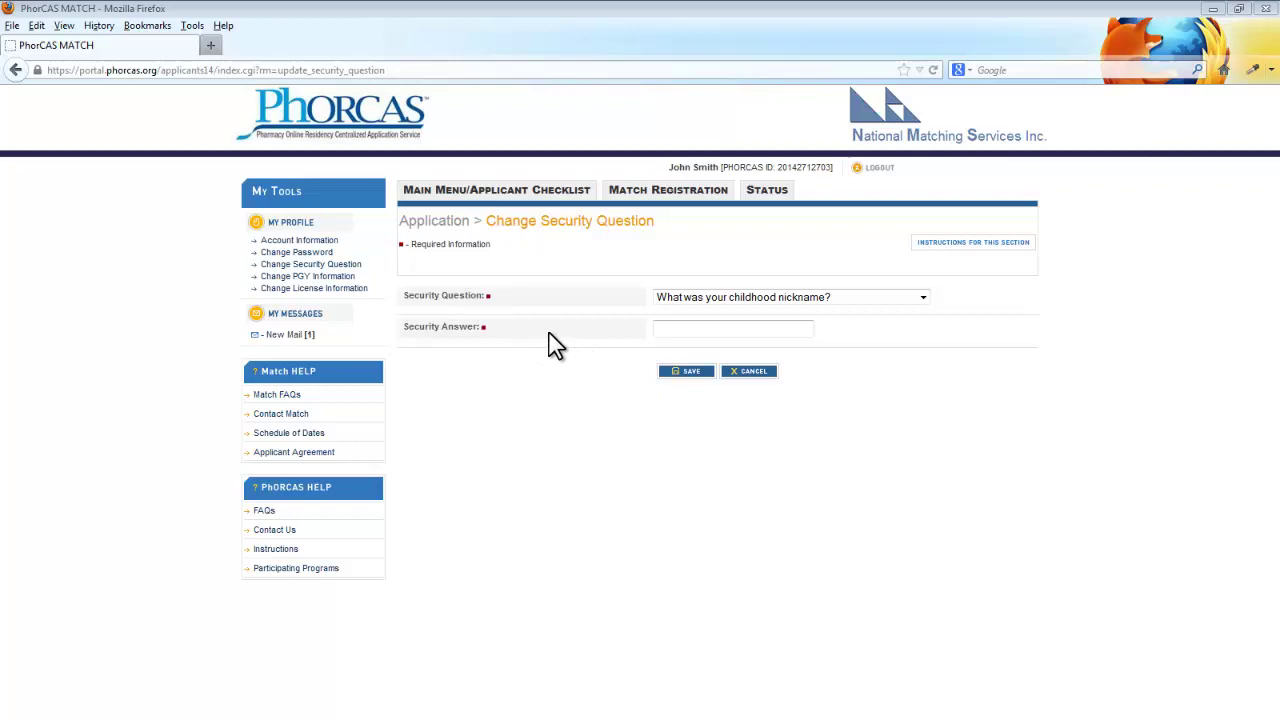
click(352, 278)
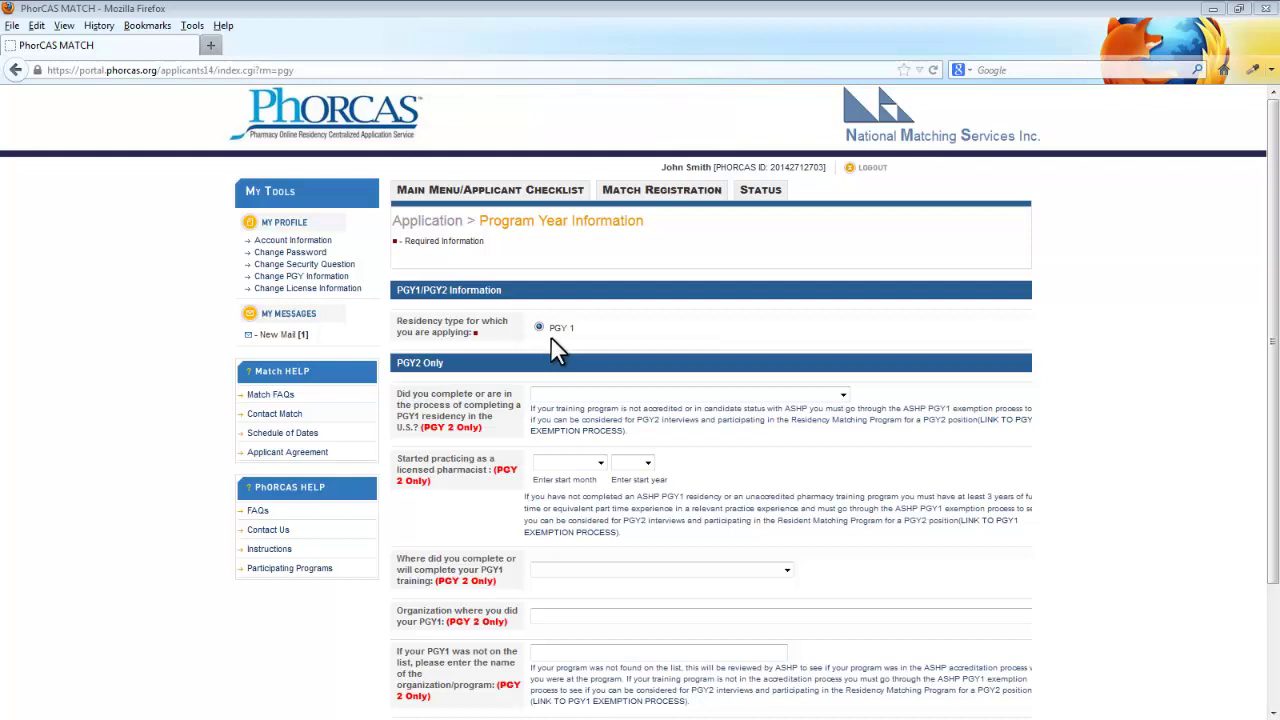
Review the Alabama pharmacy license entry and go back to the applicant checklist.
click(356, 290)
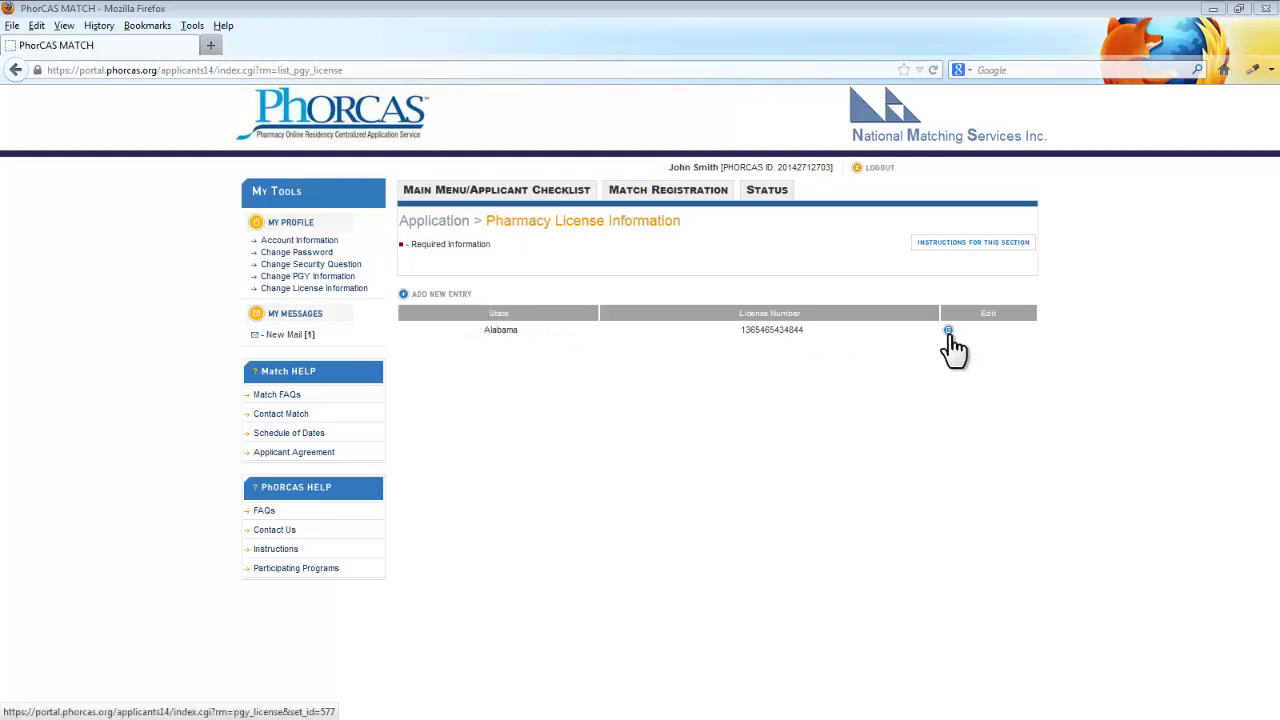
click(540, 207)
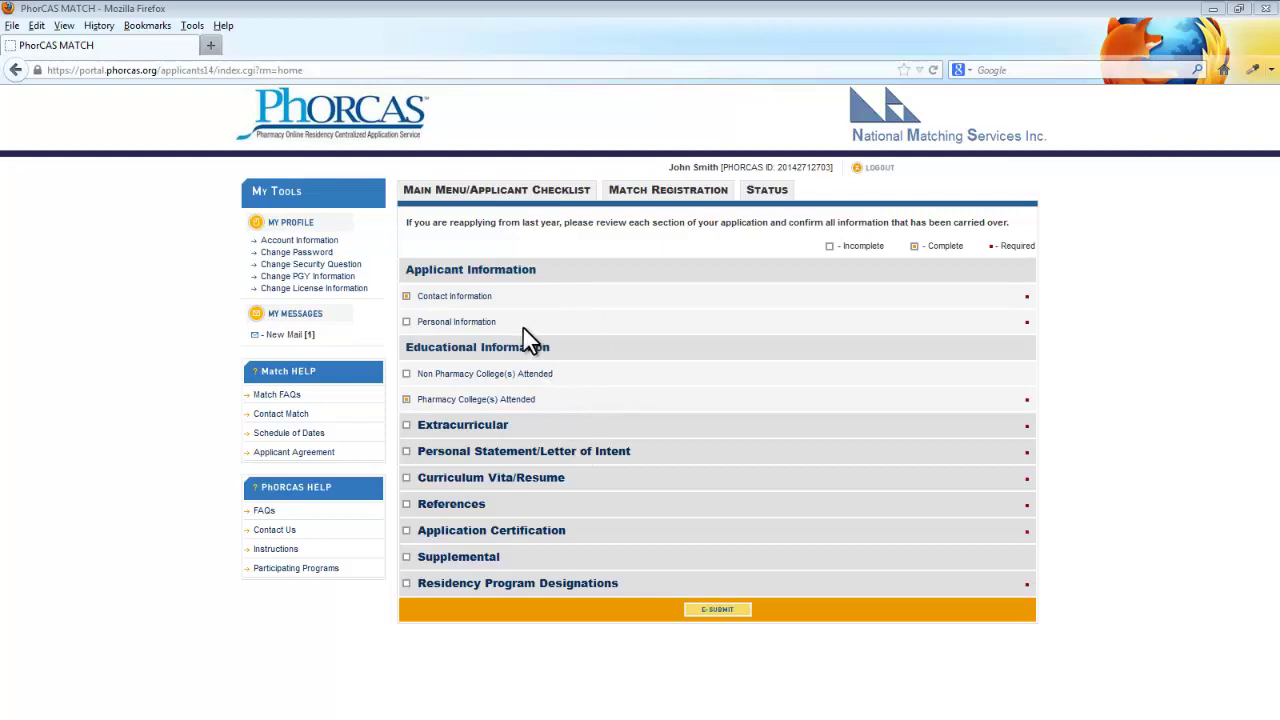
Open the Contact Information section and save it unchanged.
click(482, 298)
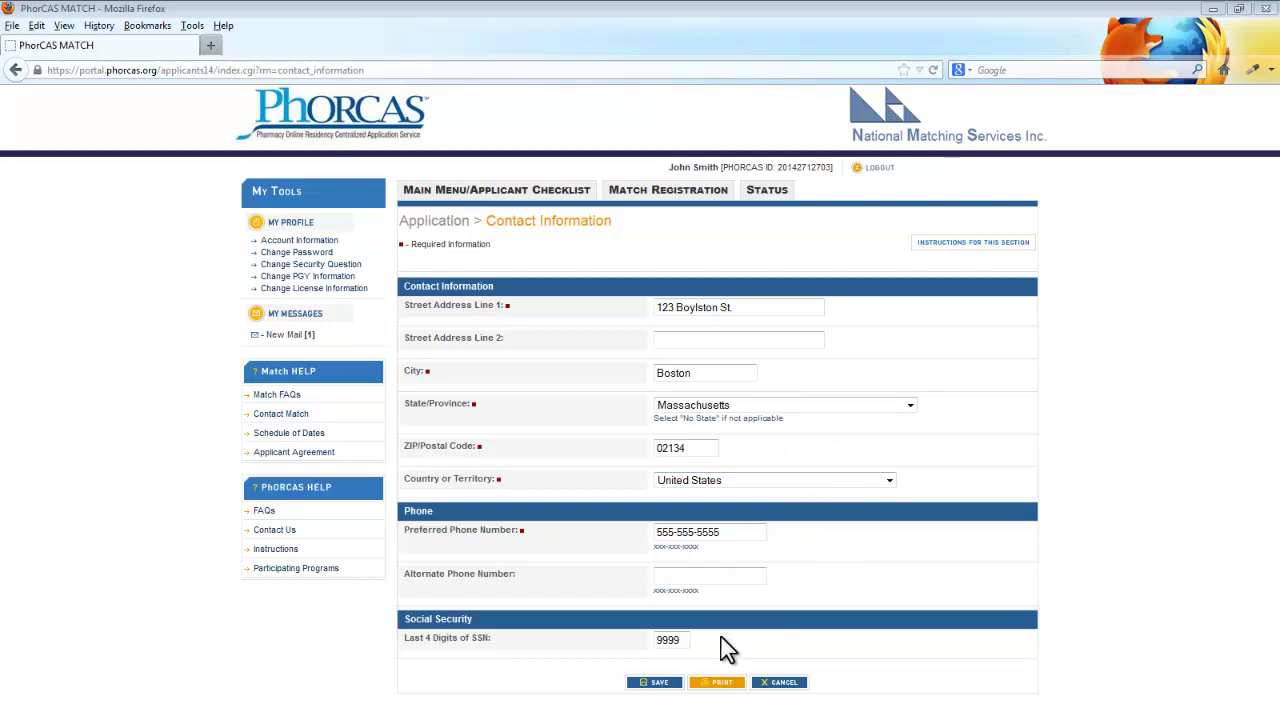
click(662, 684)
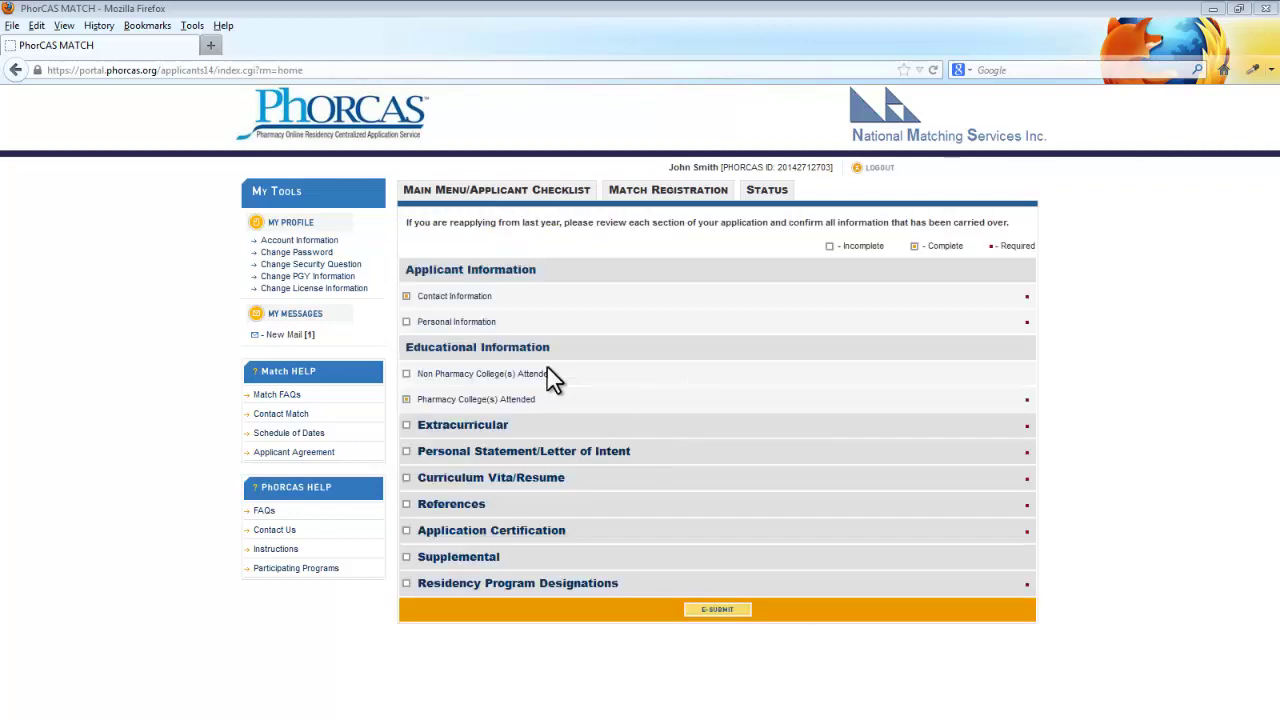
Scroll through the Personal Information form with U.S. Citizen citizenship and save it.
click(490, 330)
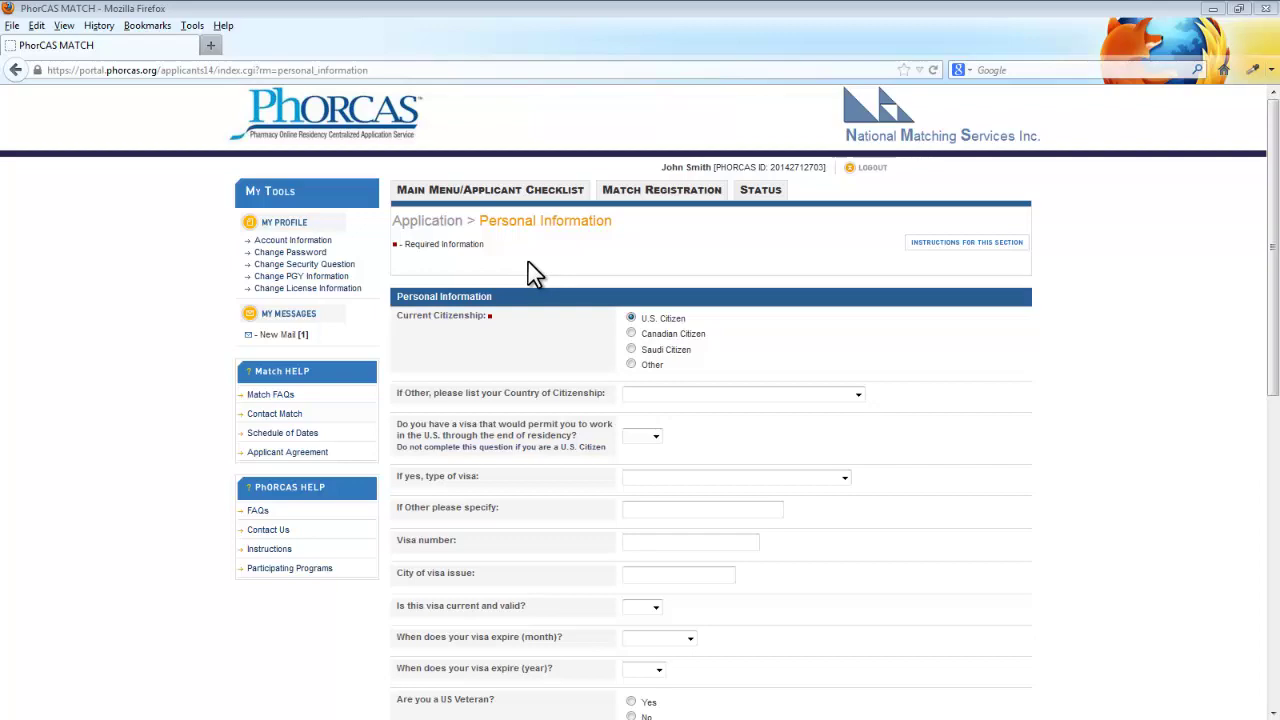
scroll(1034, 474, down, 5)
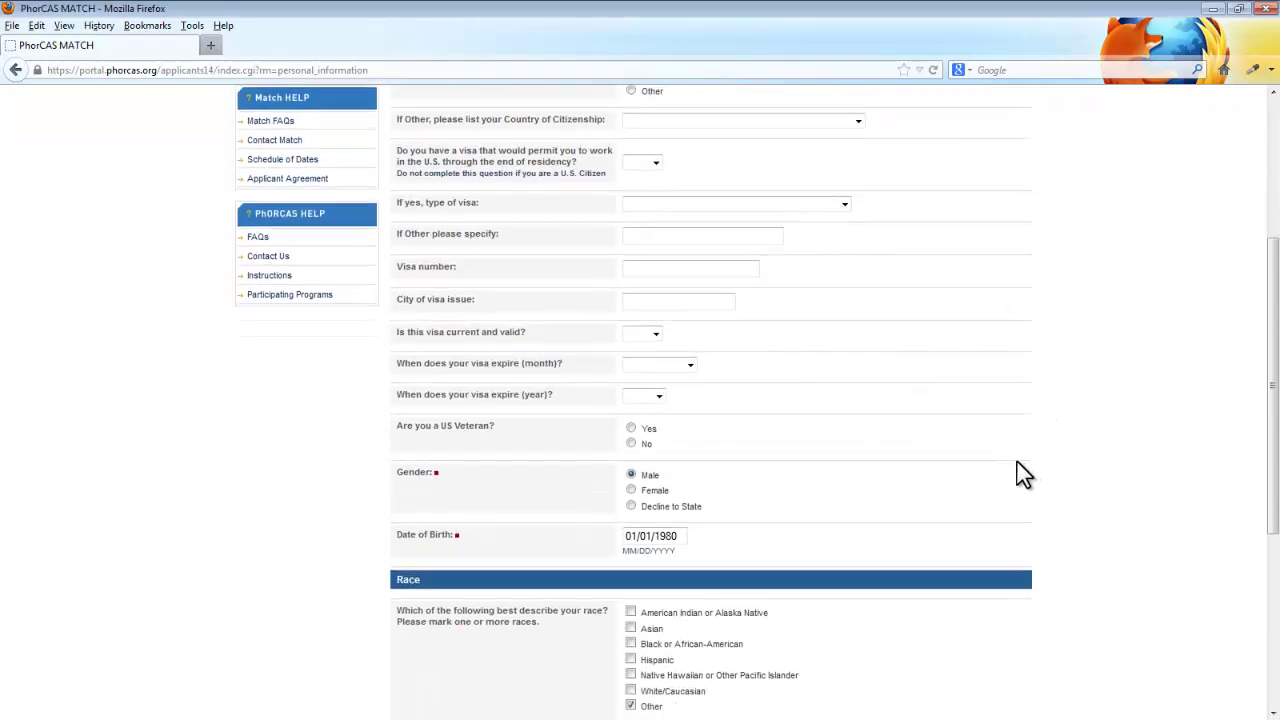
scroll(1020, 472, down, 5)
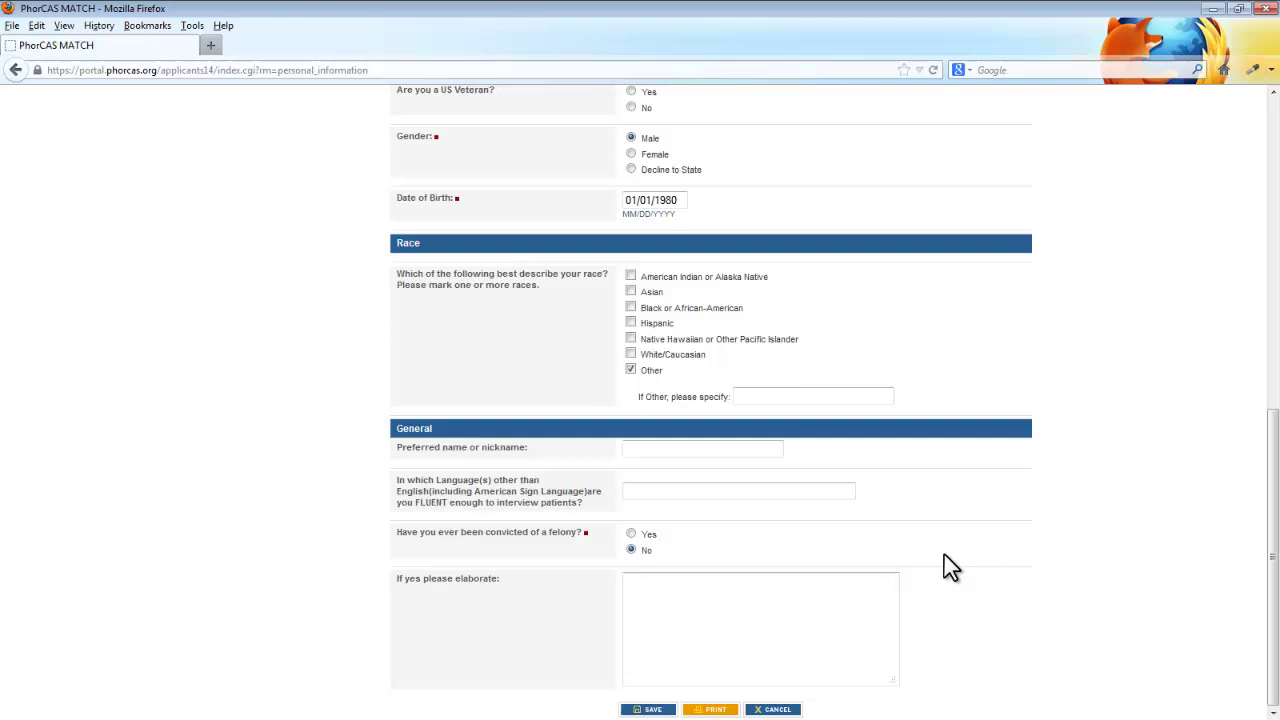
click(650, 709)
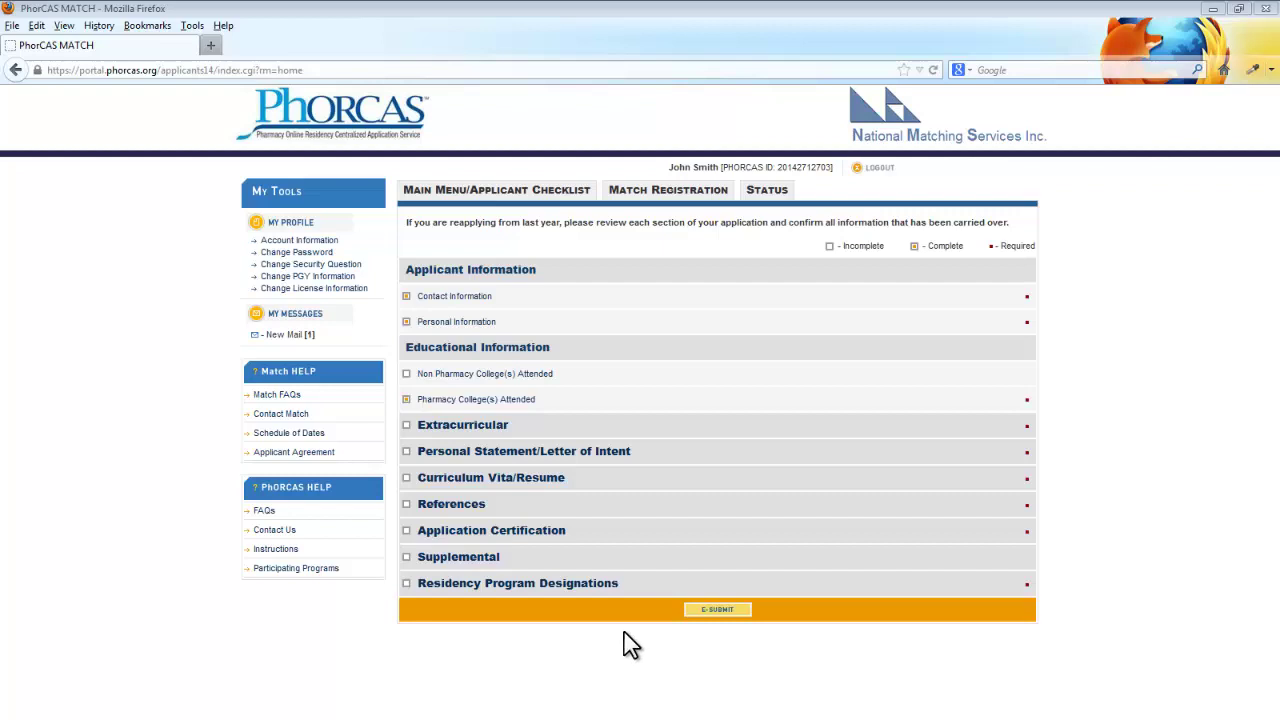
Visit Non Pharmacy College(s) Attended and Pharmacy College(s) Attended, returning to the checklist after each.
click(551, 374)
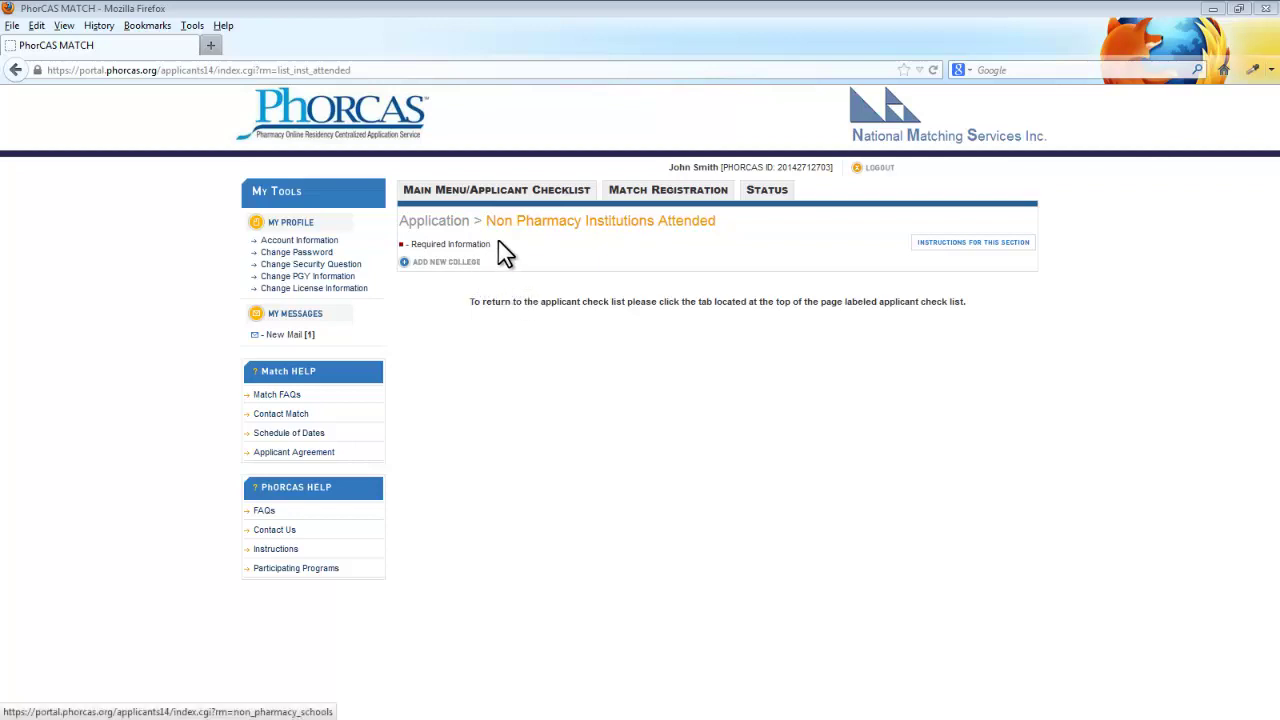
click(532, 198)
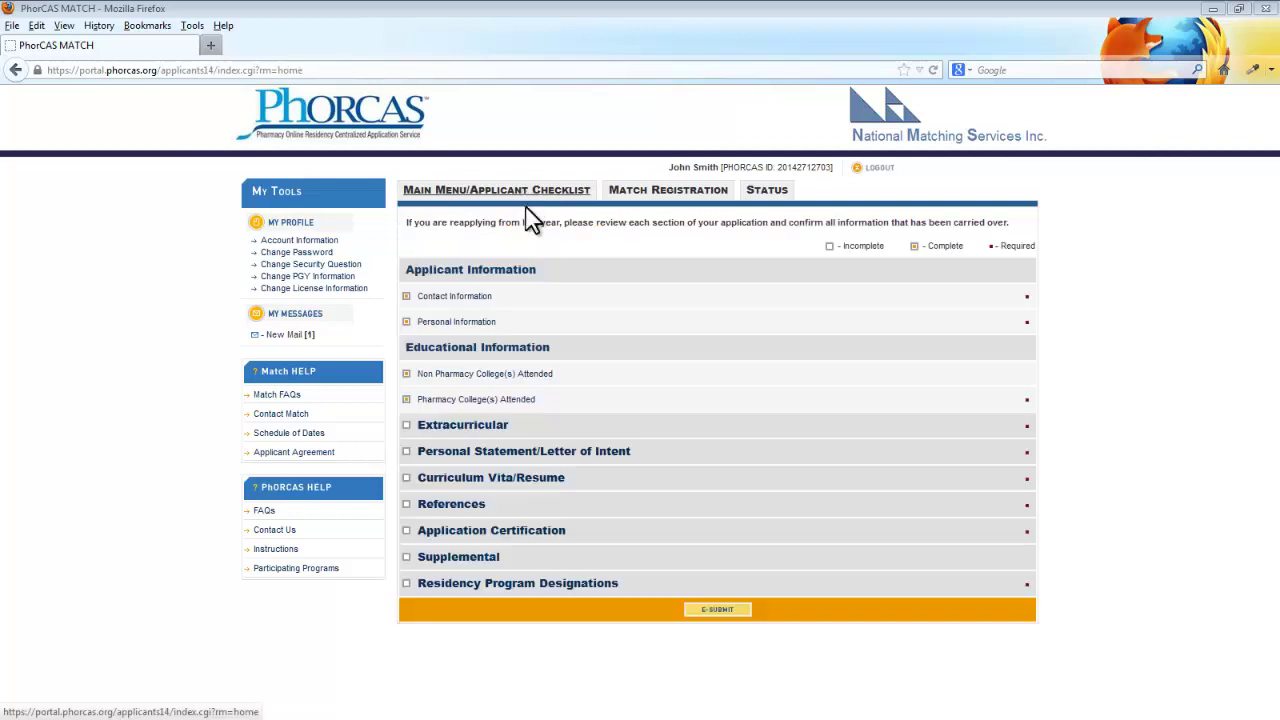
click(478, 401)
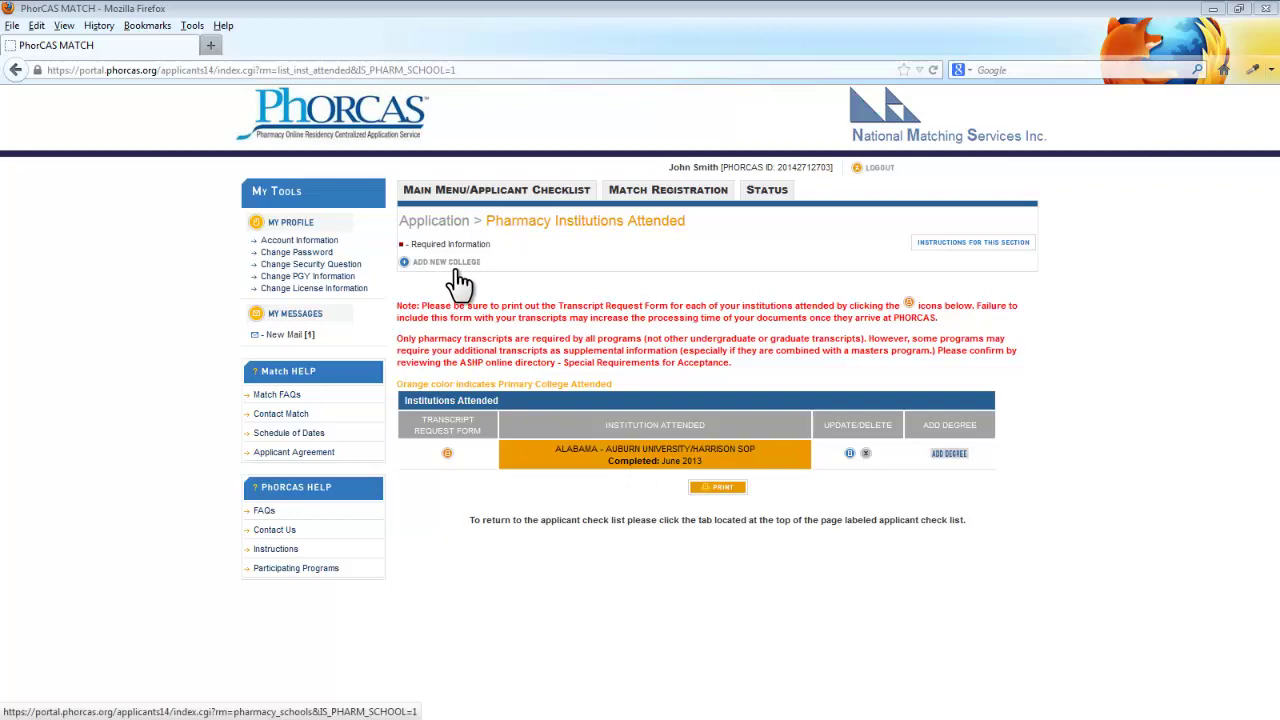
click(490, 192)
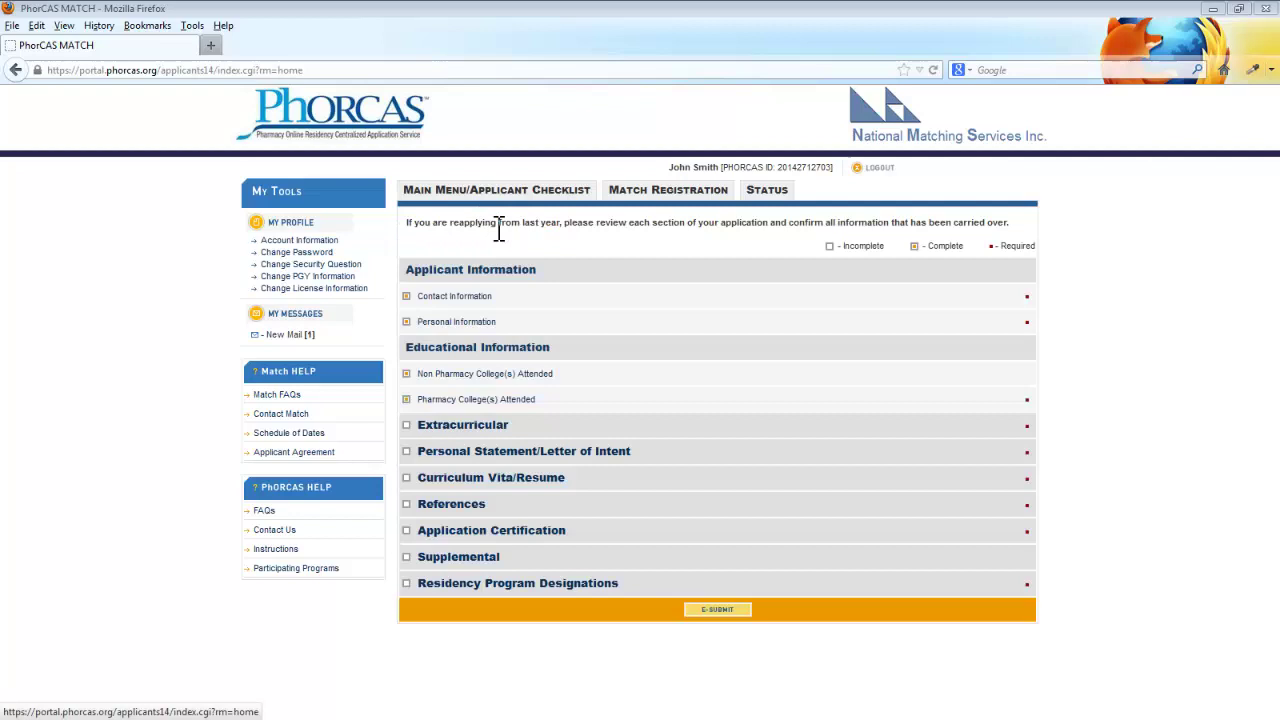
In Extracurricular, choose Pharmacy Work Experience, leave the blank-section box unticked, and return to the checklist.
click(507, 428)
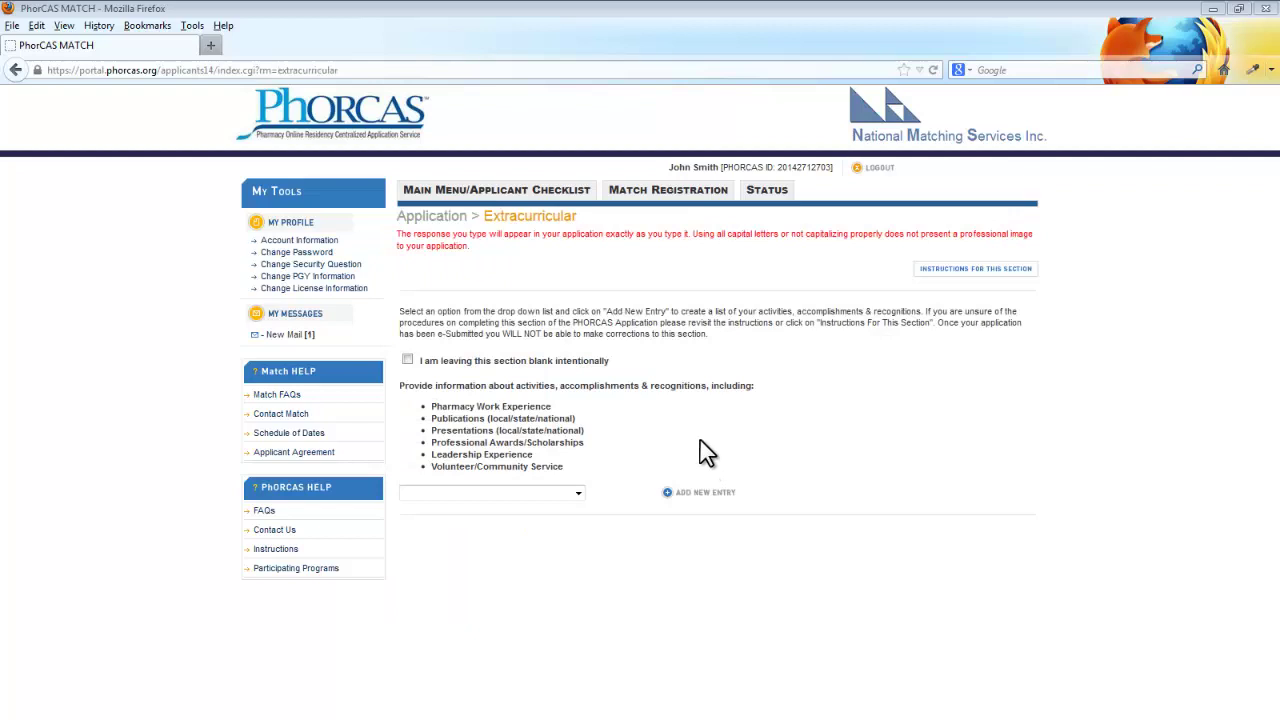
click(577, 494)
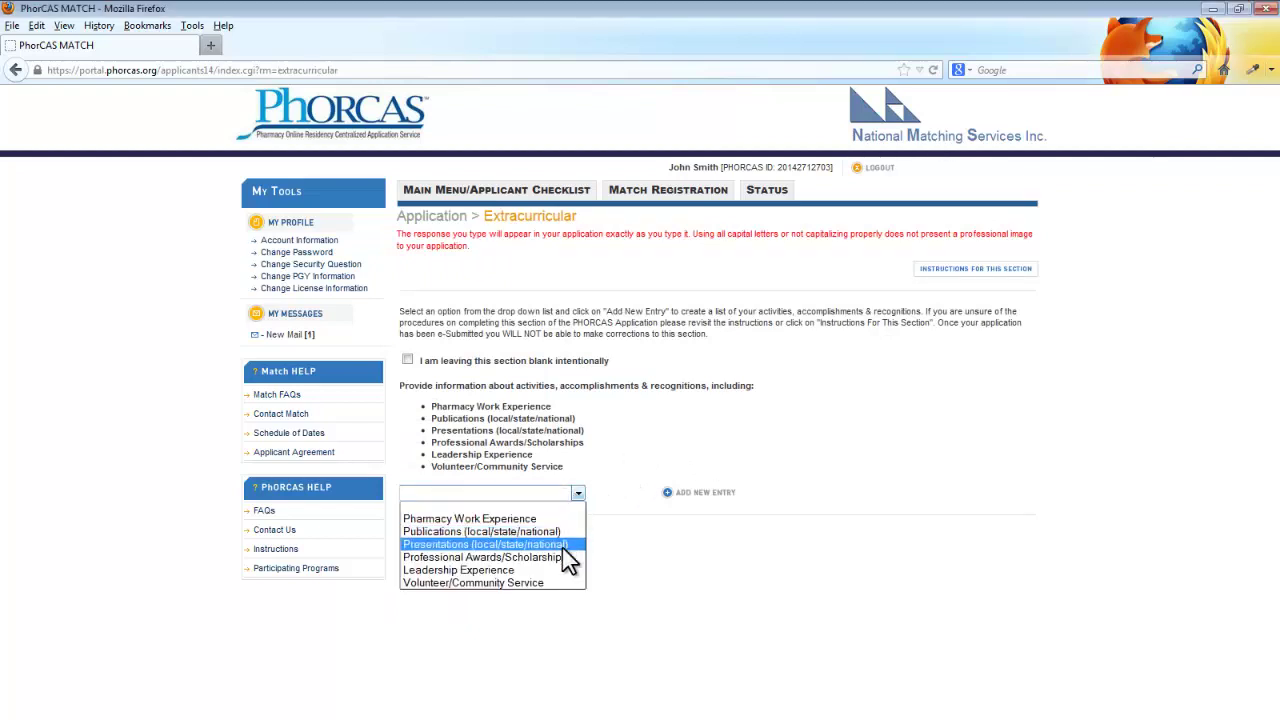
click(562, 519)
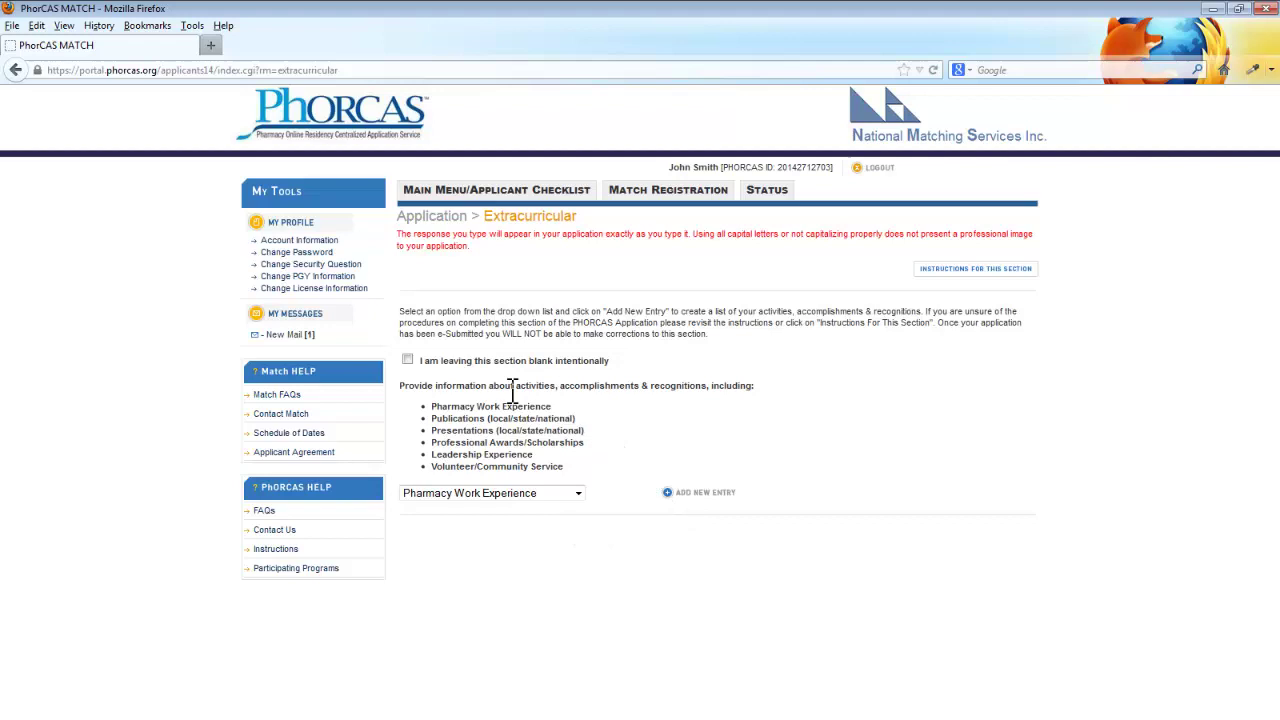
click(407, 362)
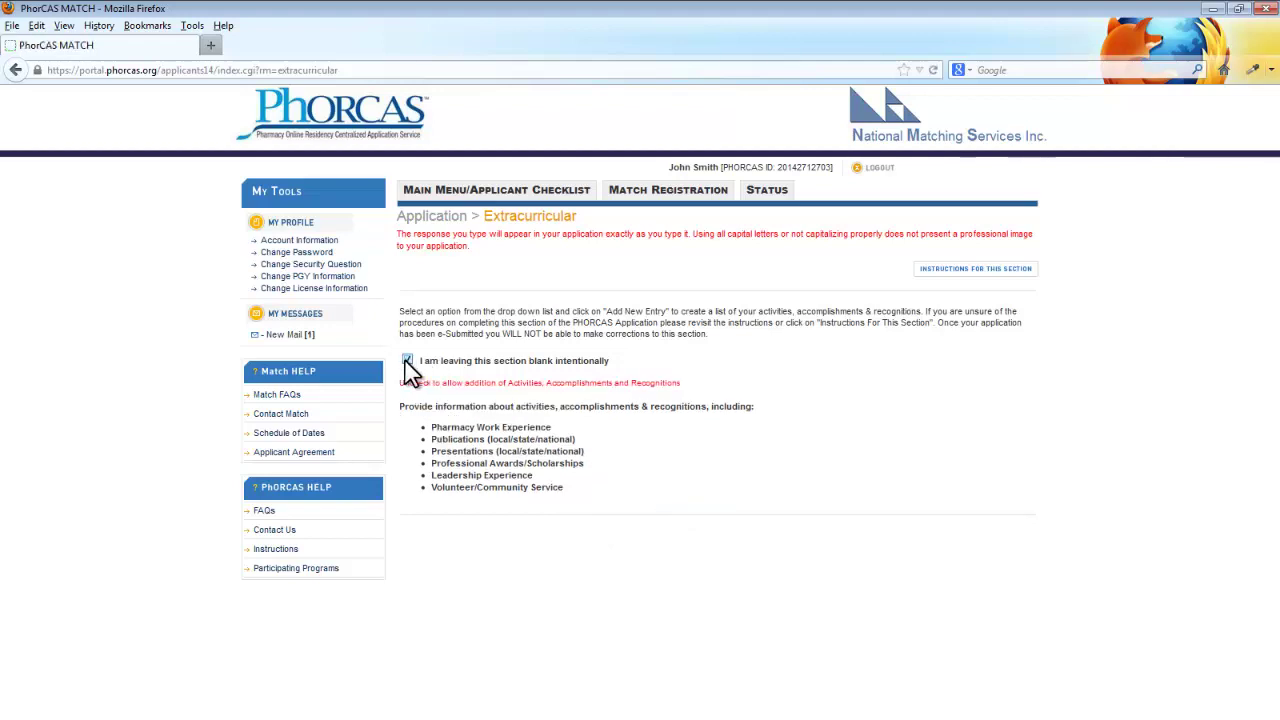
click(407, 361)
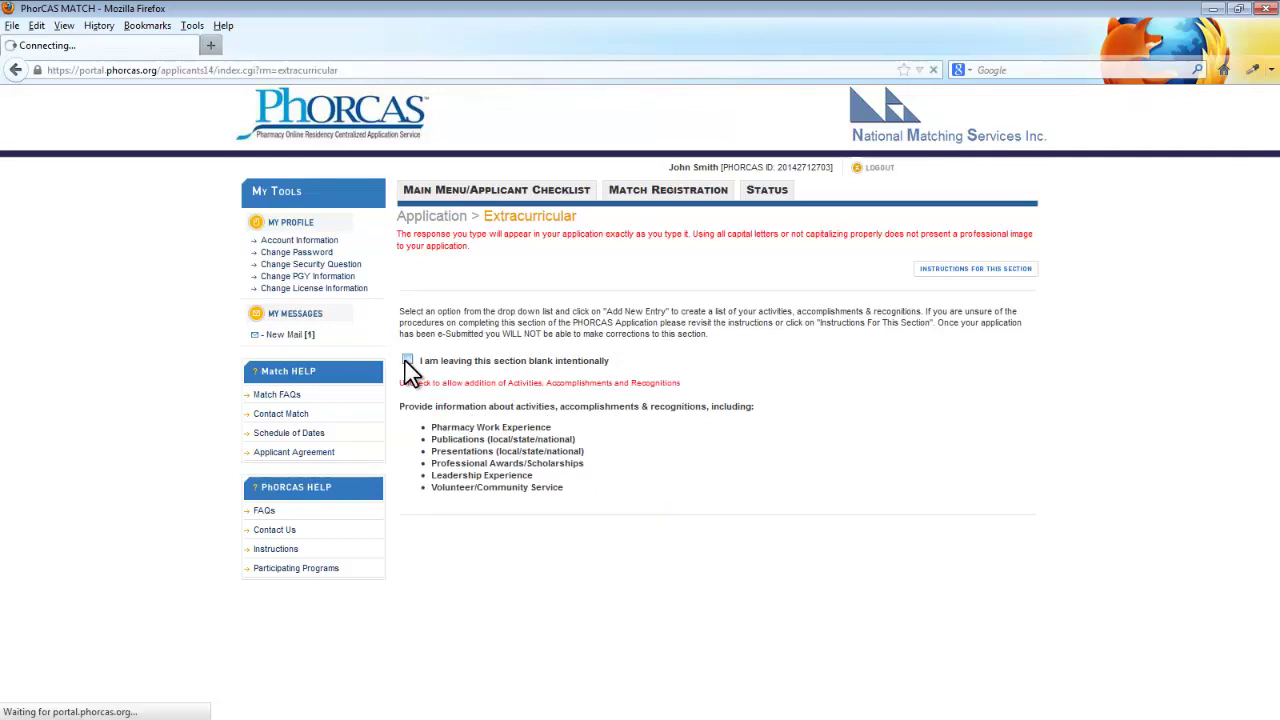
click(485, 197)
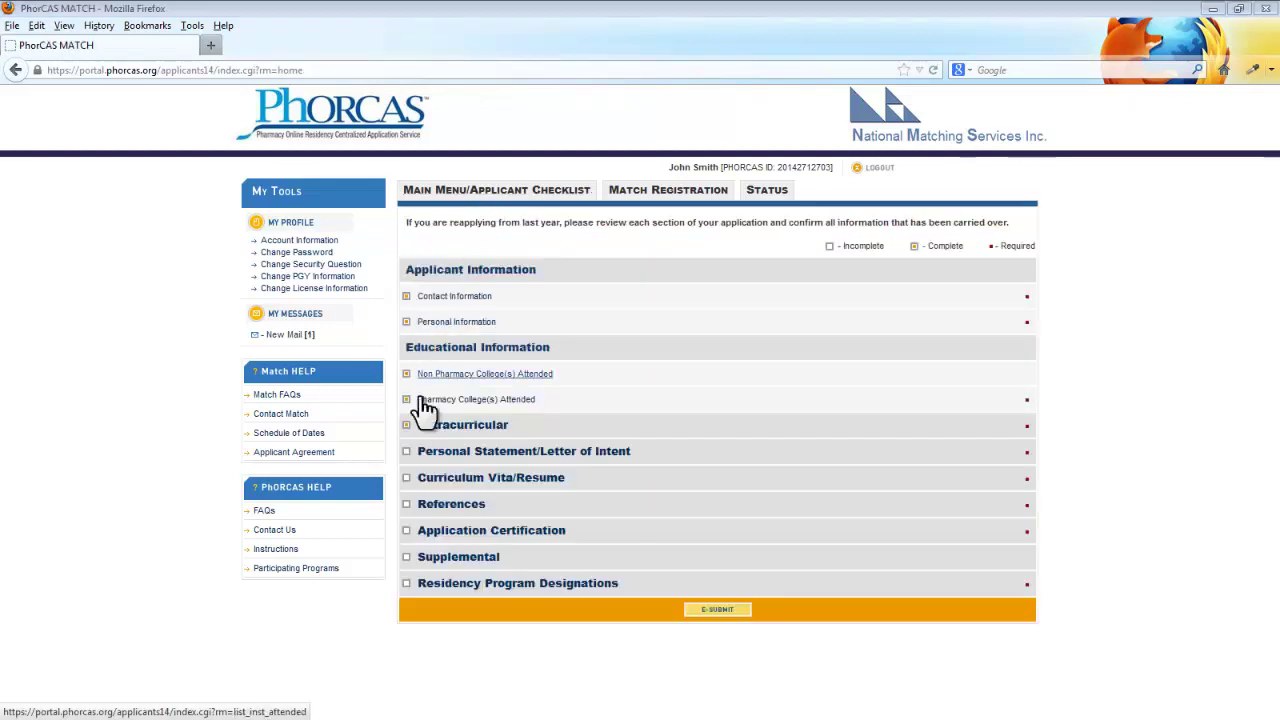
Open the Personal Statement/Letter of Intent upload page, then go back to the checklist.
click(428, 455)
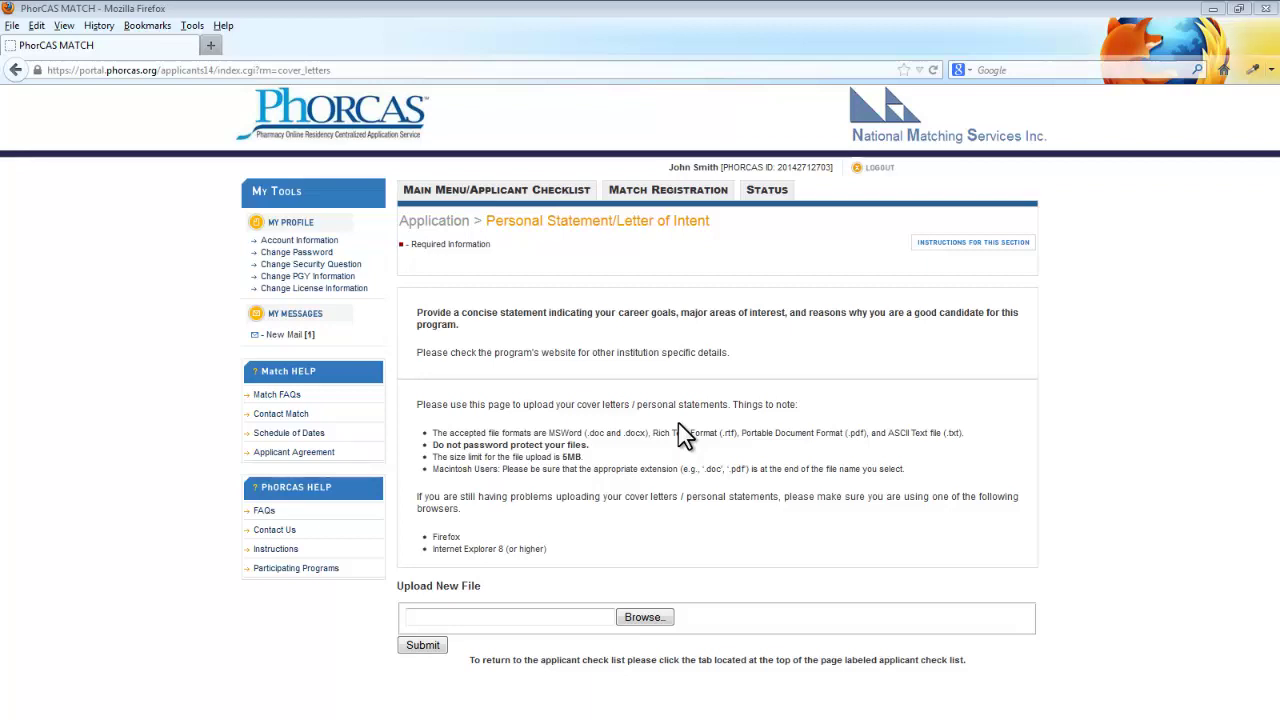
click(490, 195)
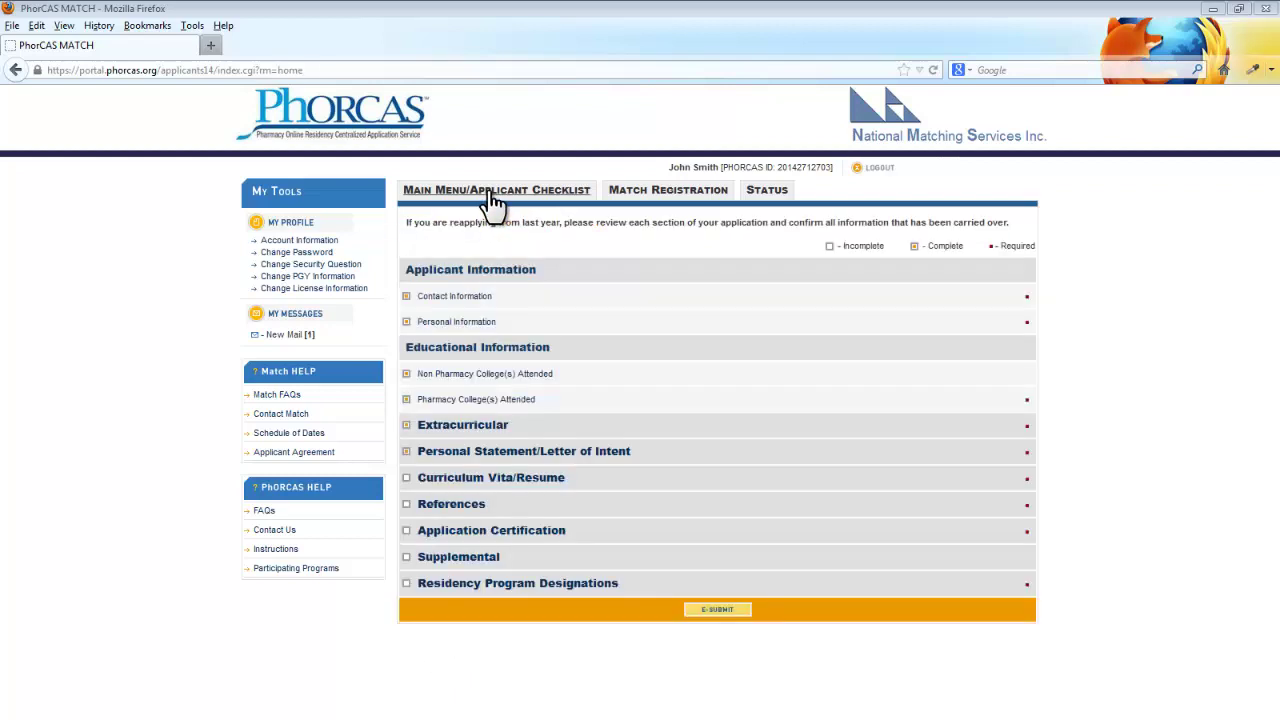
Open the Curriculum Vita/Resume upload page, then go back to the checklist.
click(497, 480)
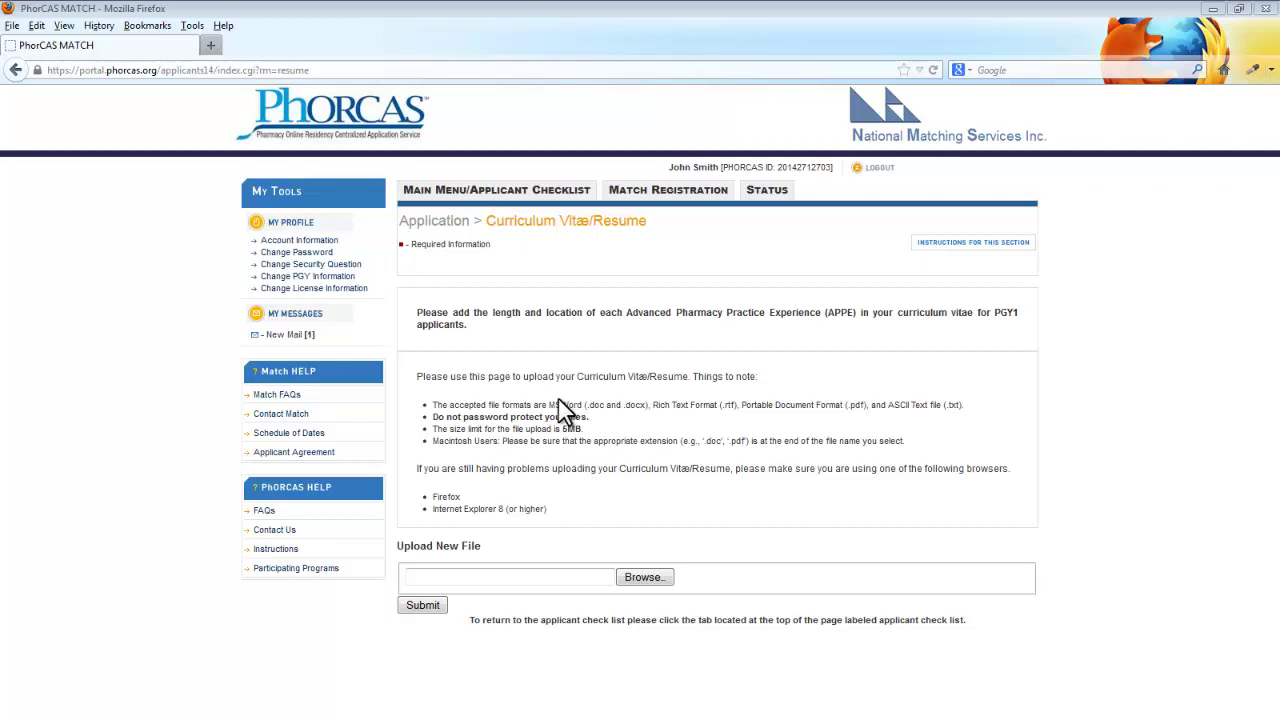
click(488, 204)
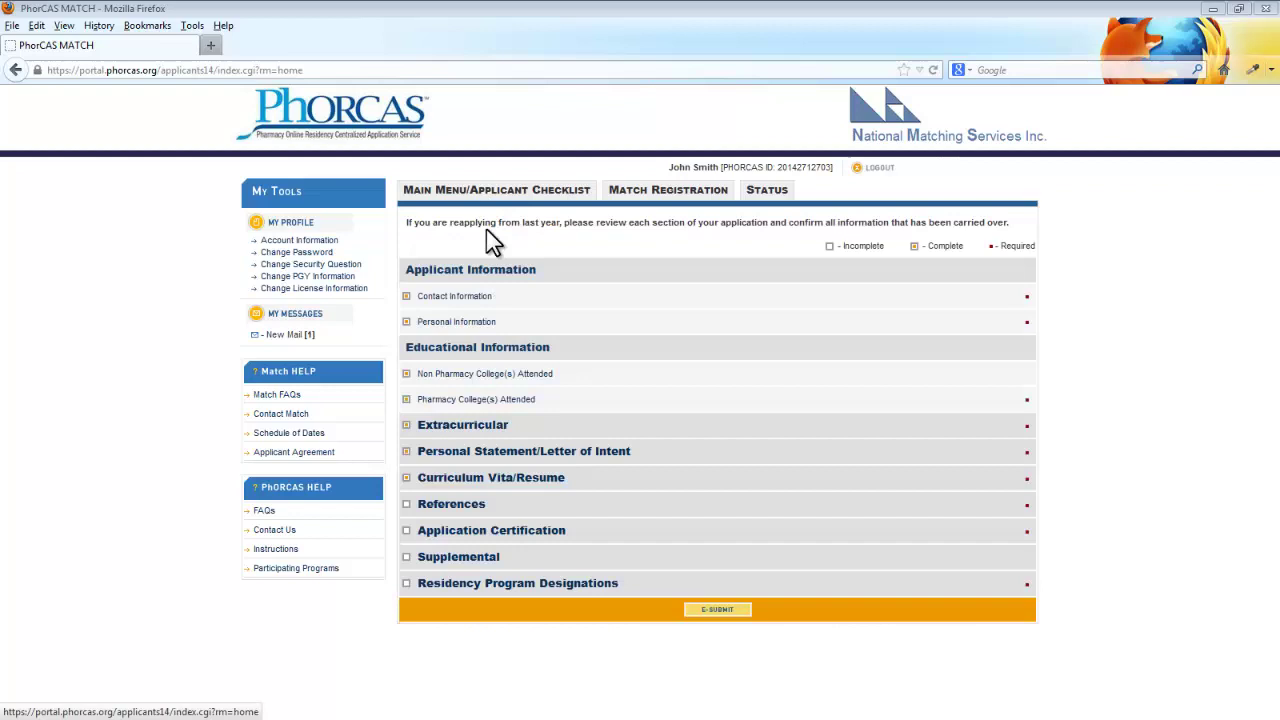
Open Application Certification and tick the certification statement checkboxes.
click(450, 530)
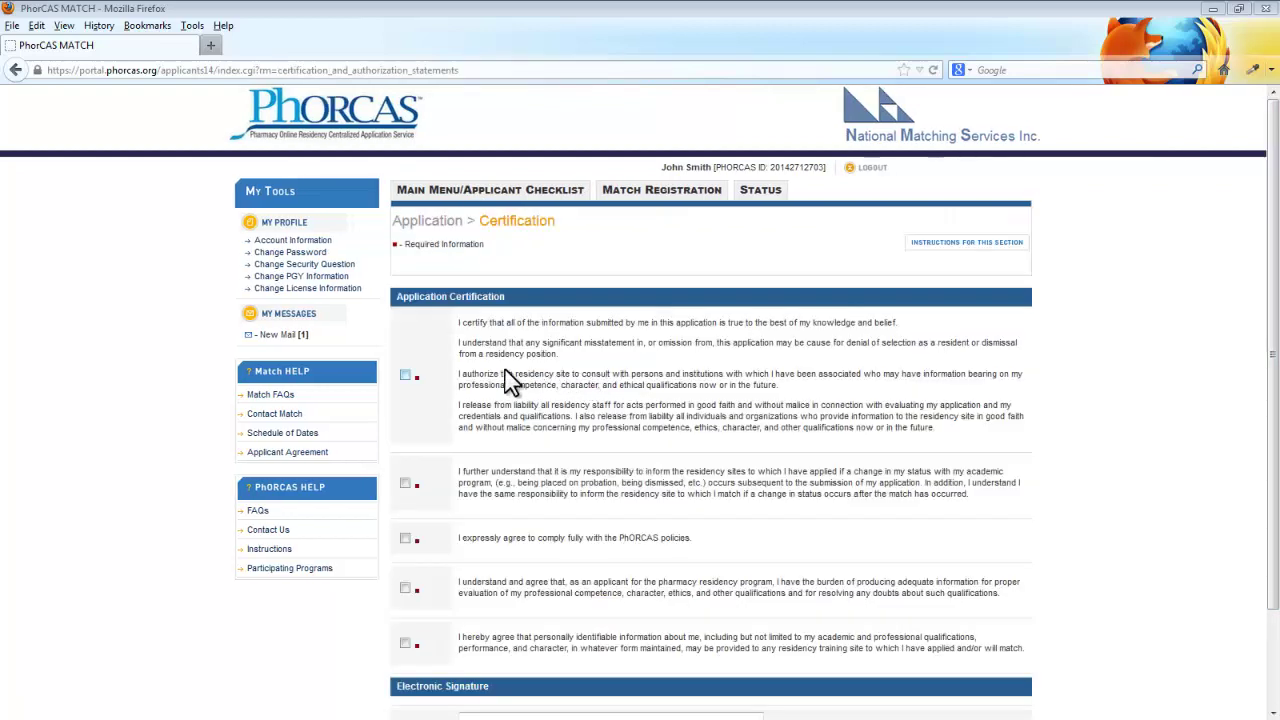
click(404, 376)
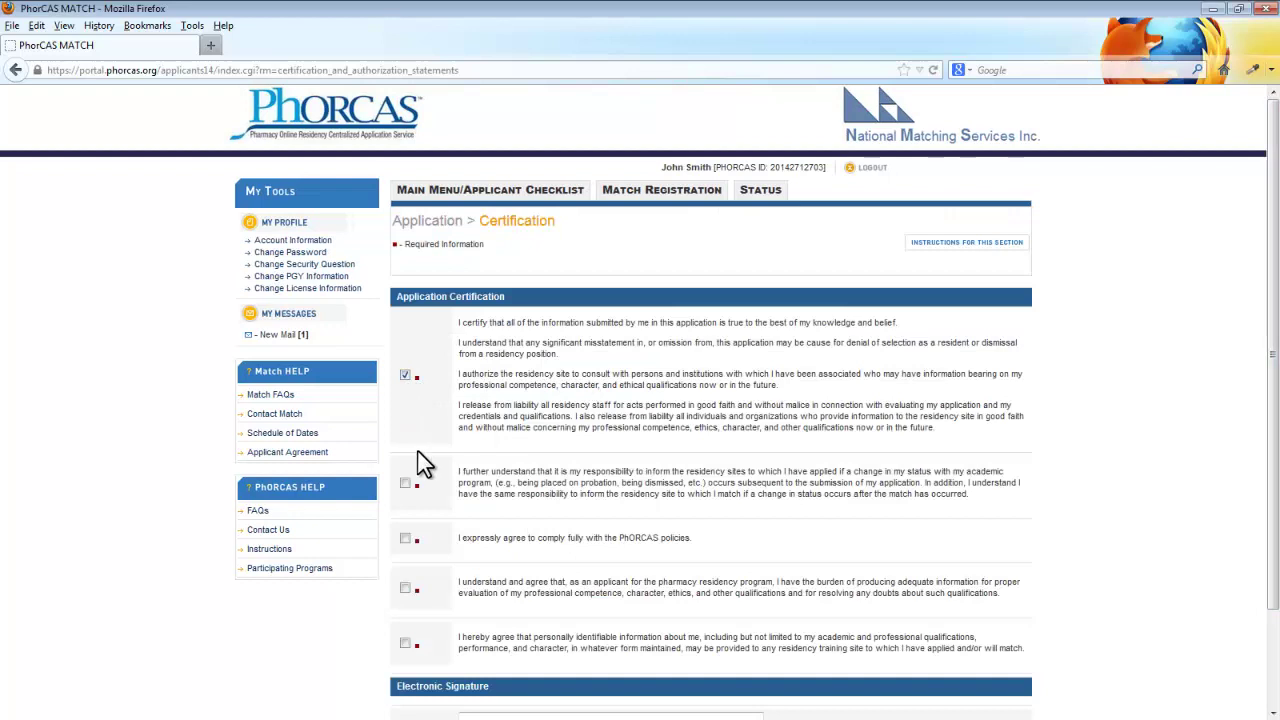
click(405, 484)
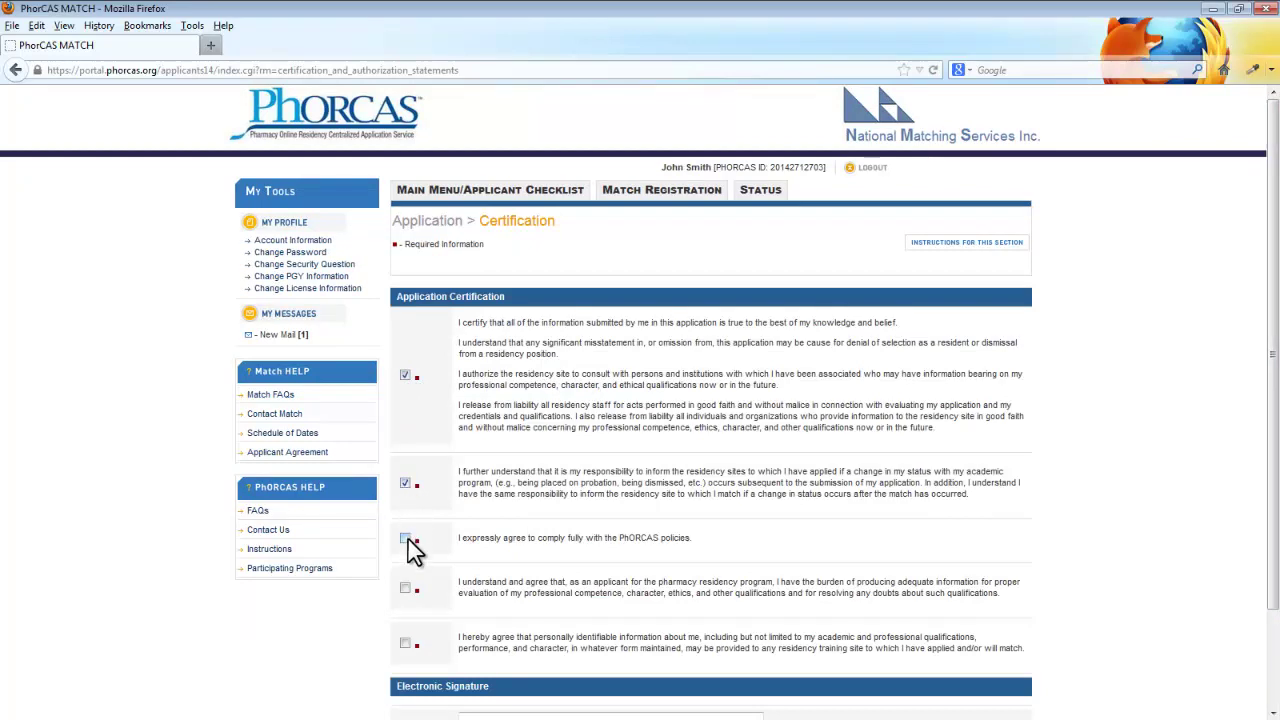
click(405, 589)
click(405, 644)
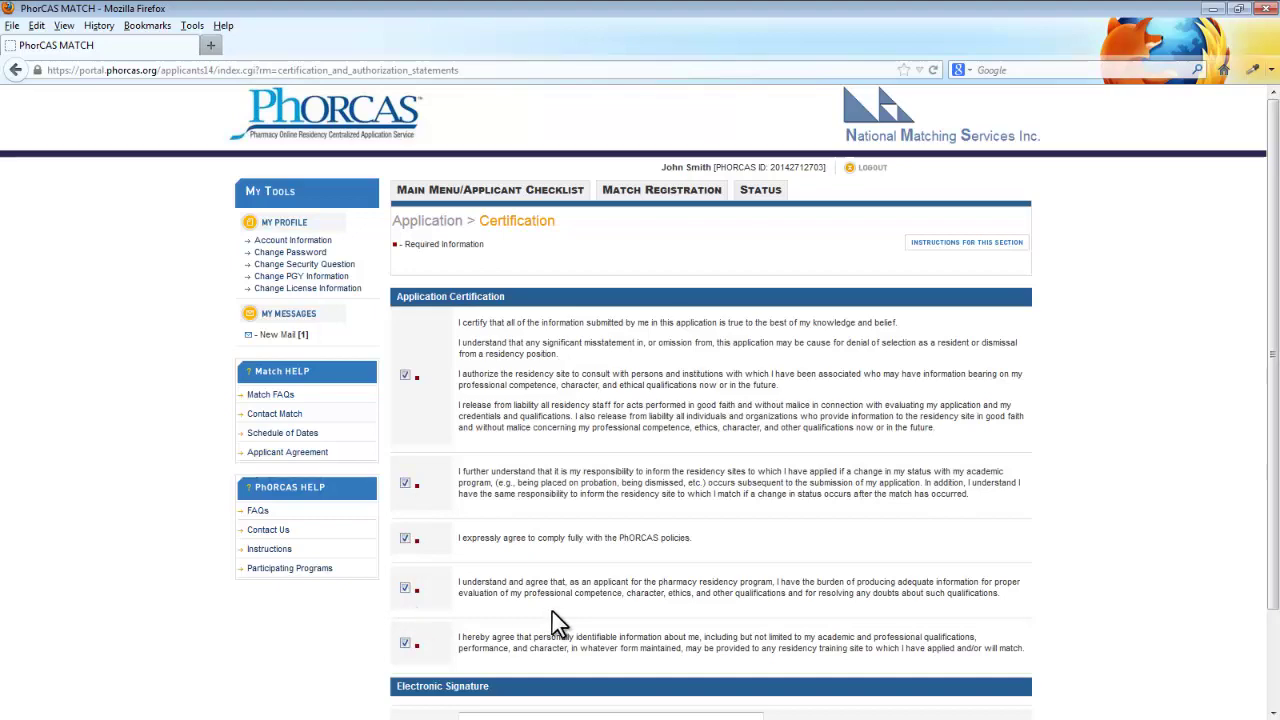
Sign with the applicant's name, date it 10/28/2013, and save the certification.
scroll(558, 622, down, 2)
click(549, 609)
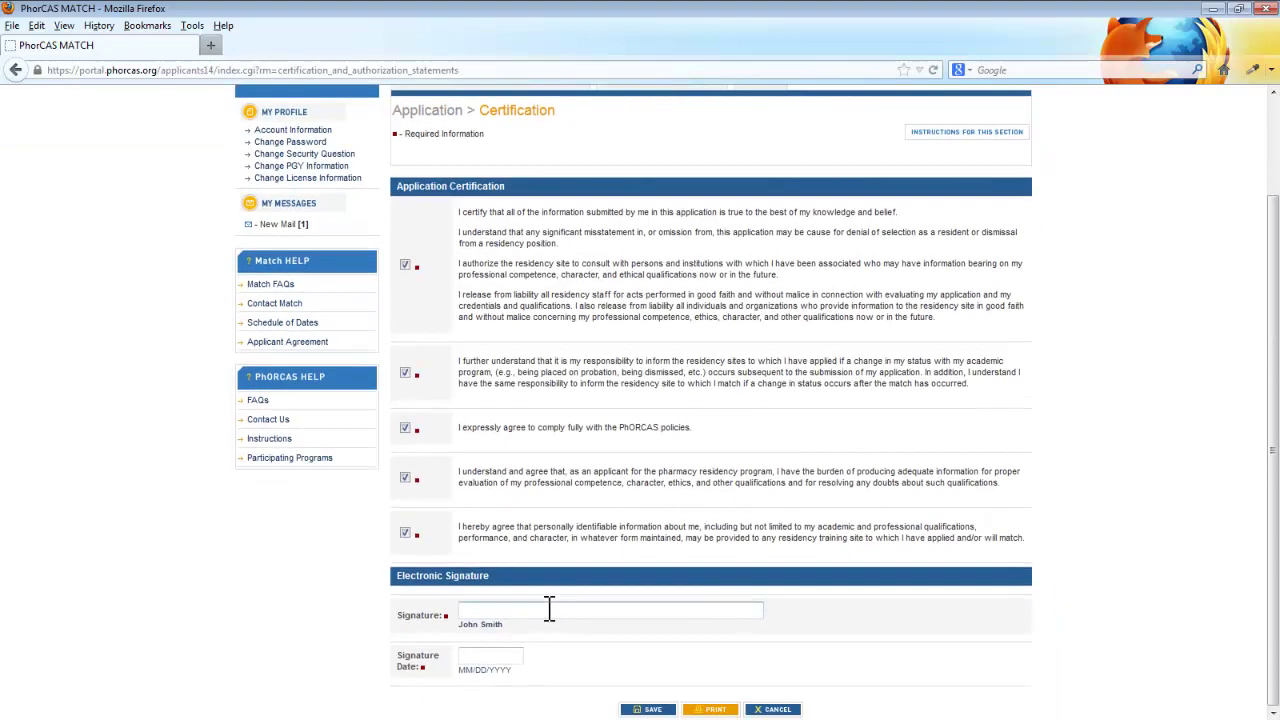
text(John Smith)
key(Tab)
text(10/28)
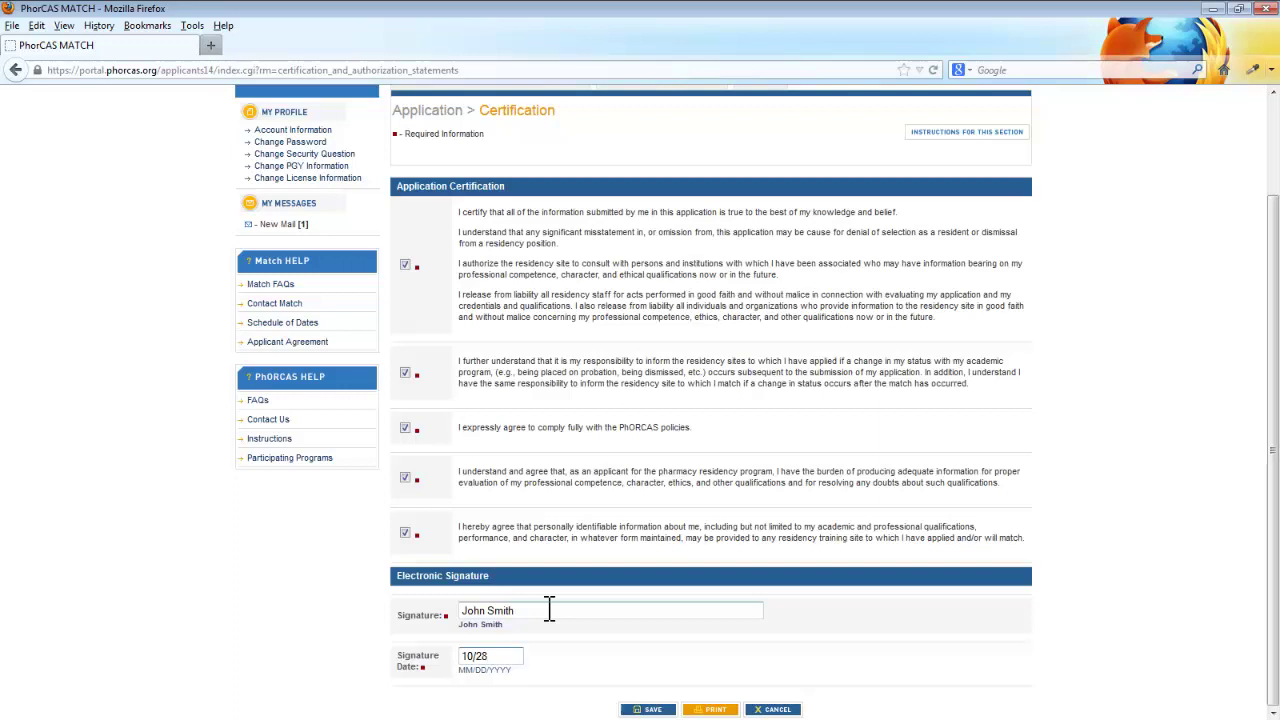
text(/2013)
click(652, 710)
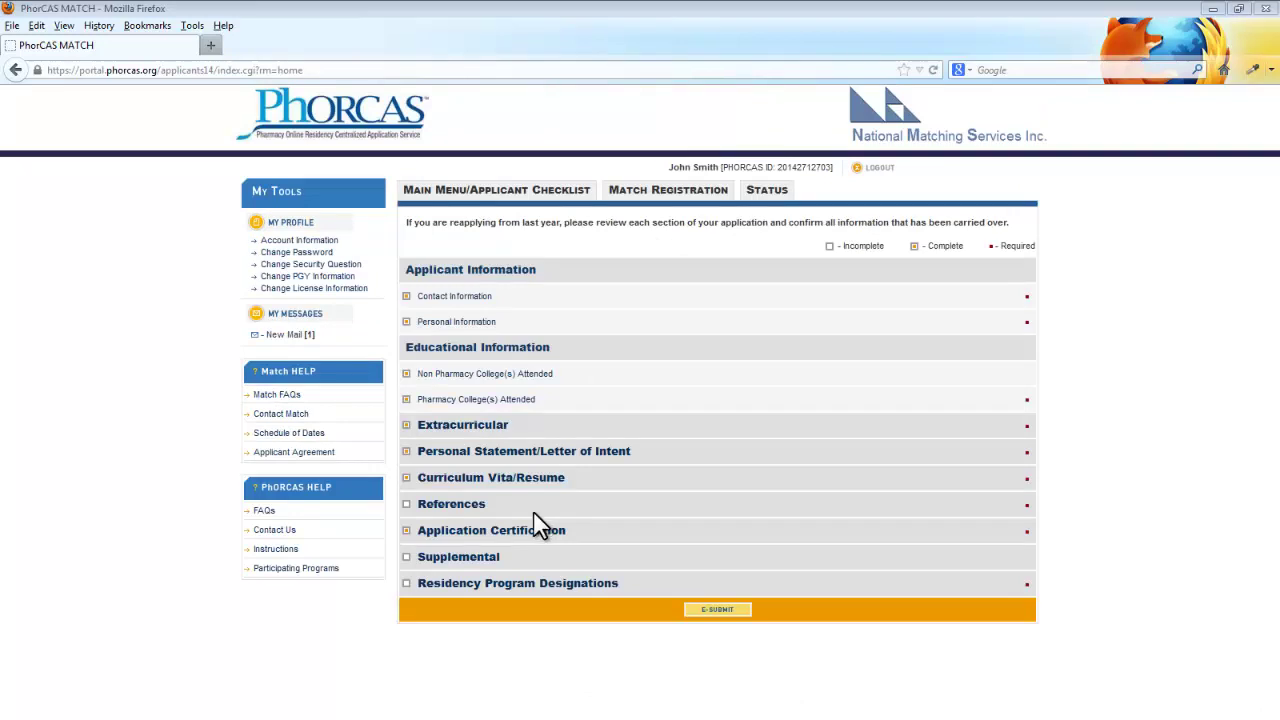
View the Supplemental upload page, then return to the Main Menu applicant checklist.
click(460, 560)
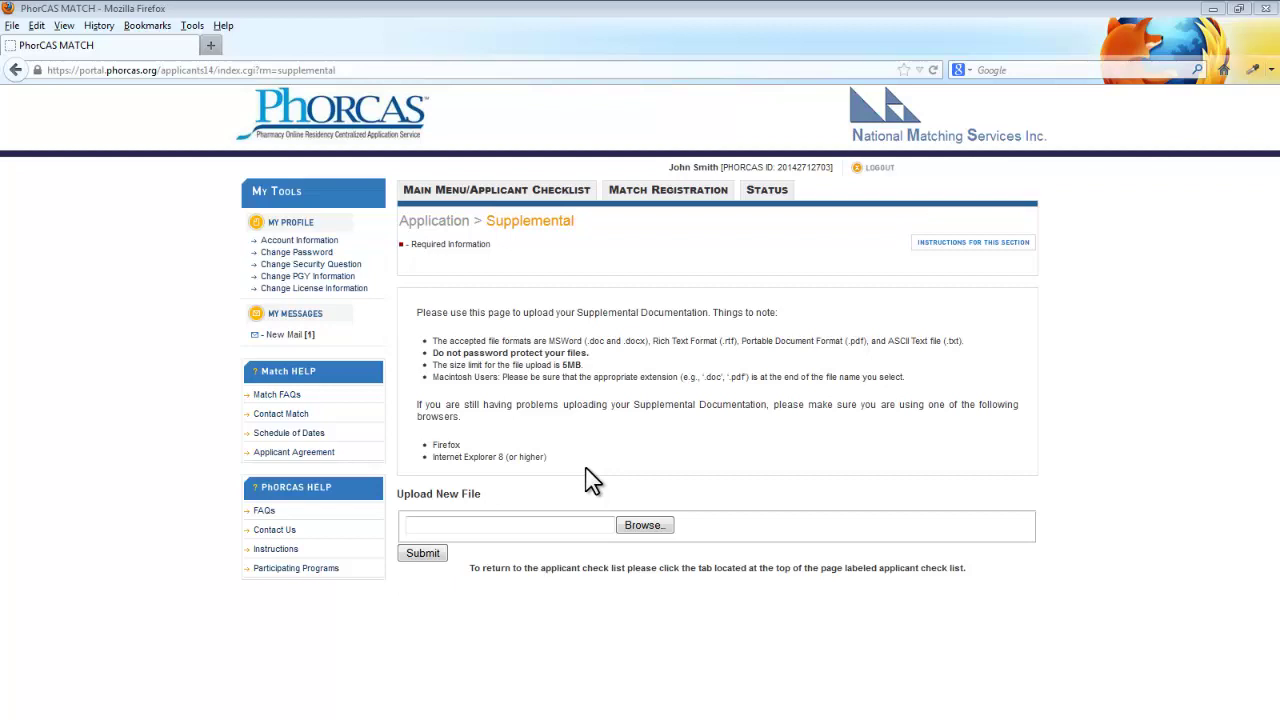
click(485, 197)
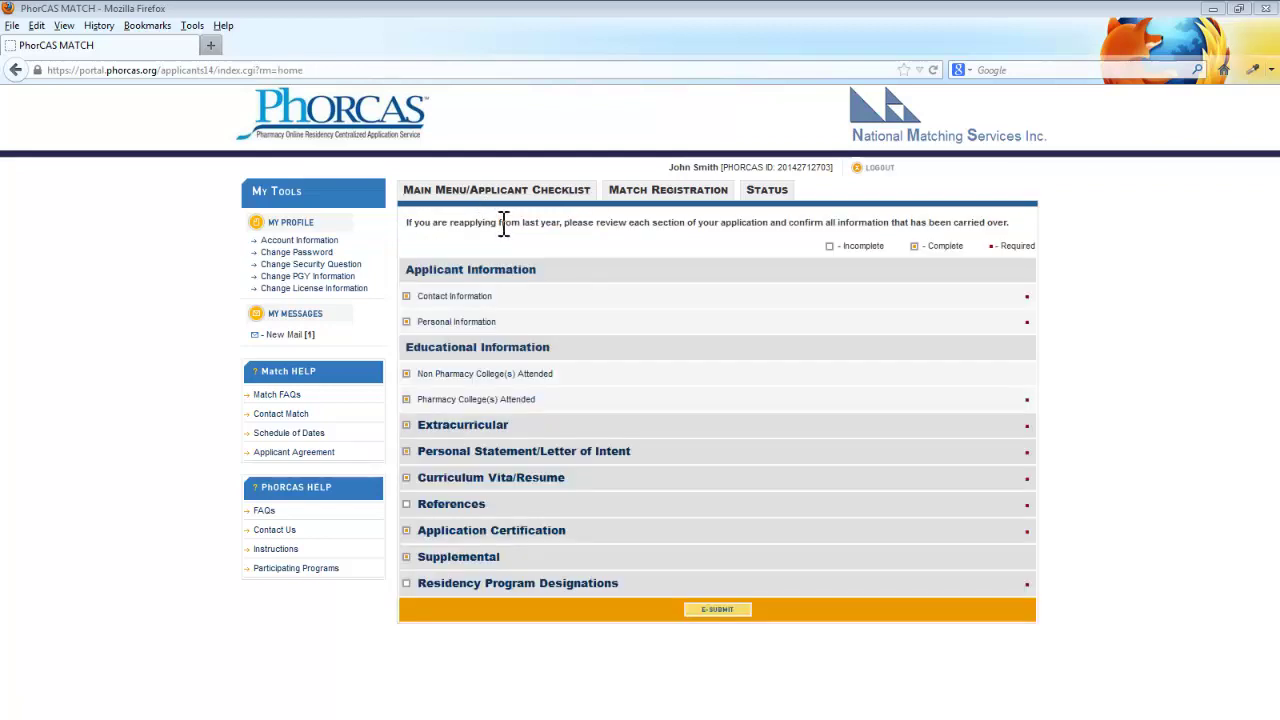
On the Match Registration page, answer Yes to Register for Match and submit.
click(651, 203)
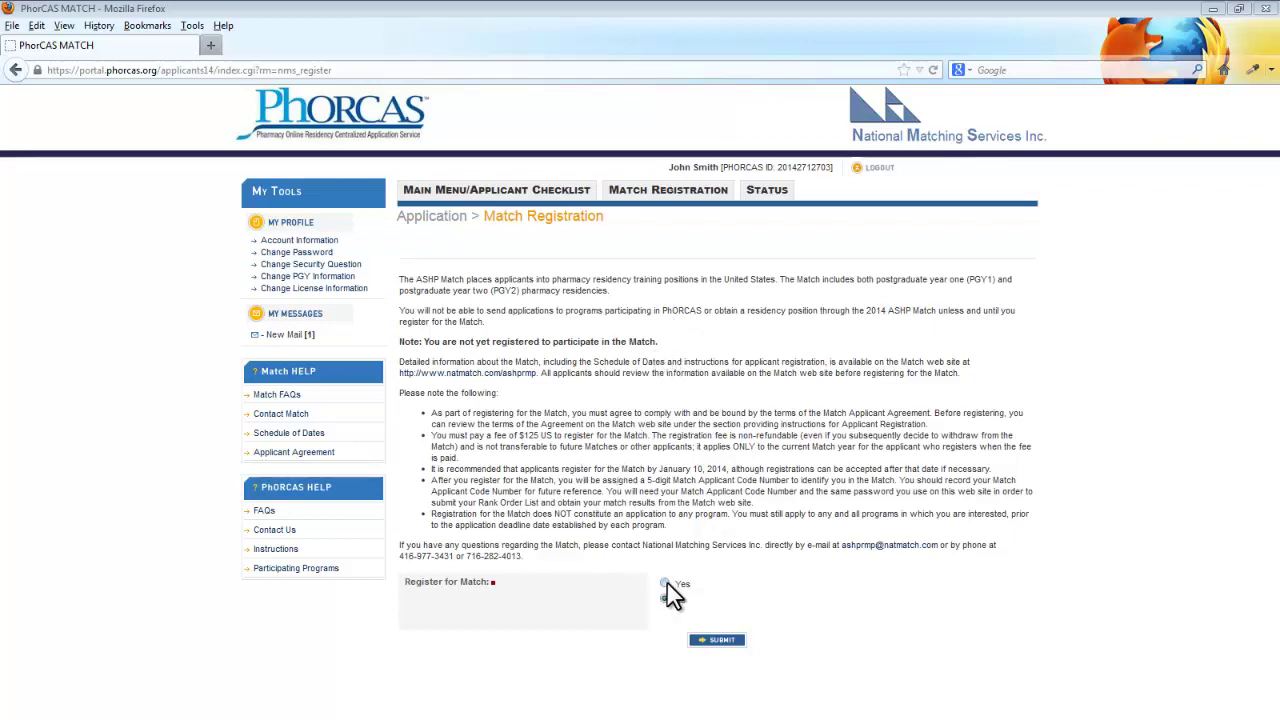
click(666, 584)
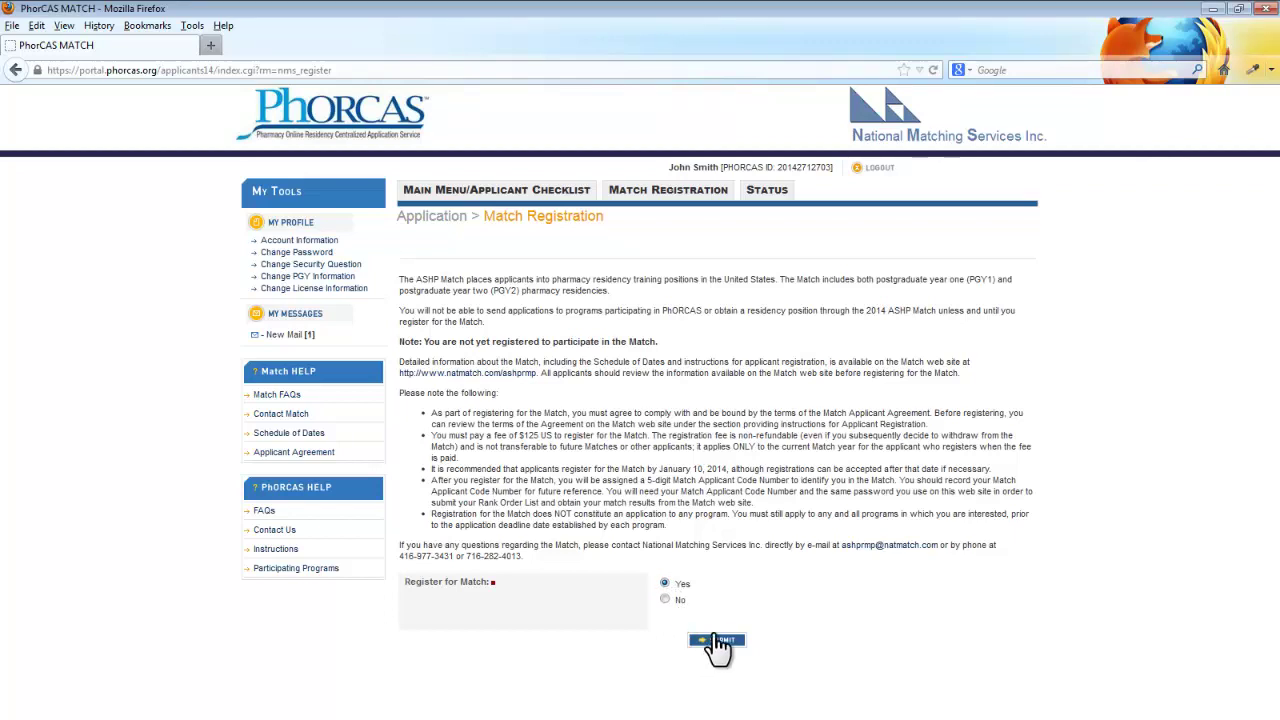
click(489, 200)
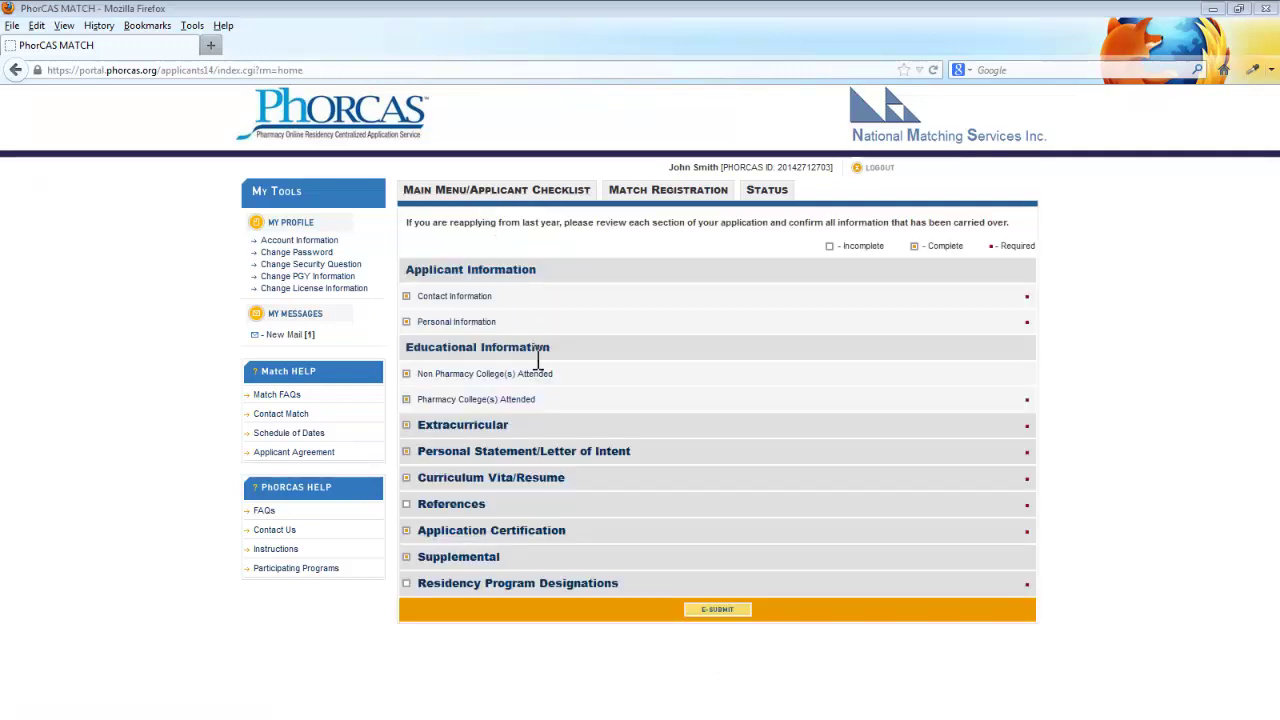